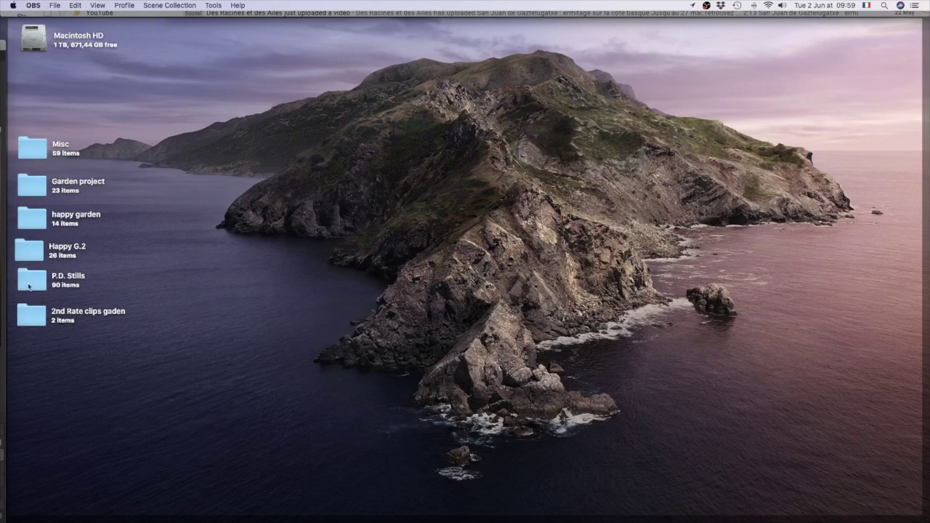
Open the Happy G.2 folder in its own Finder window.
click(32, 253)
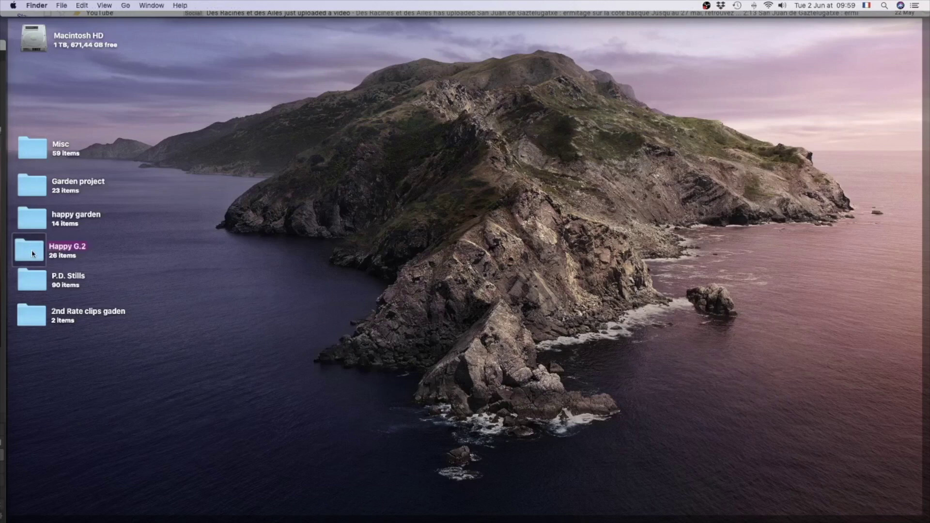
right_click(32, 253)
click(153, 256)
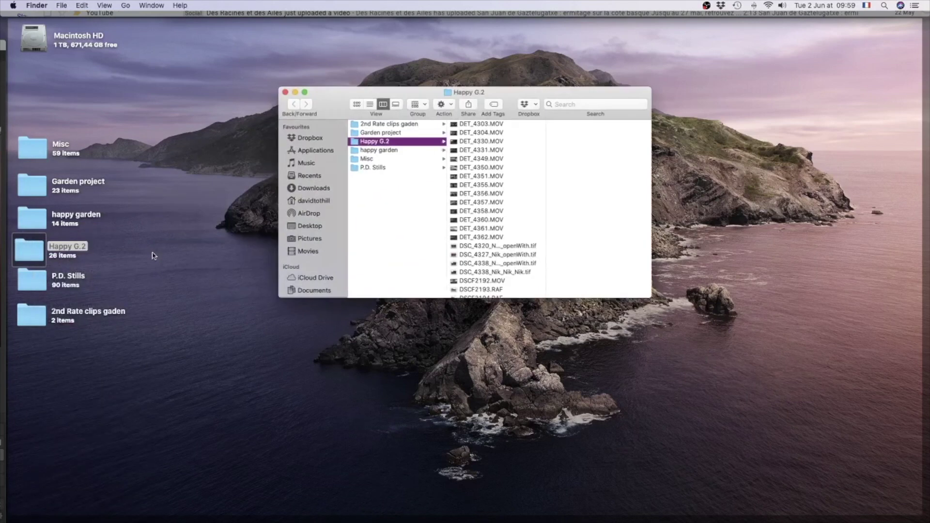
Open the clip DET_4362.MOV with QuickTime Player.
click(486, 237)
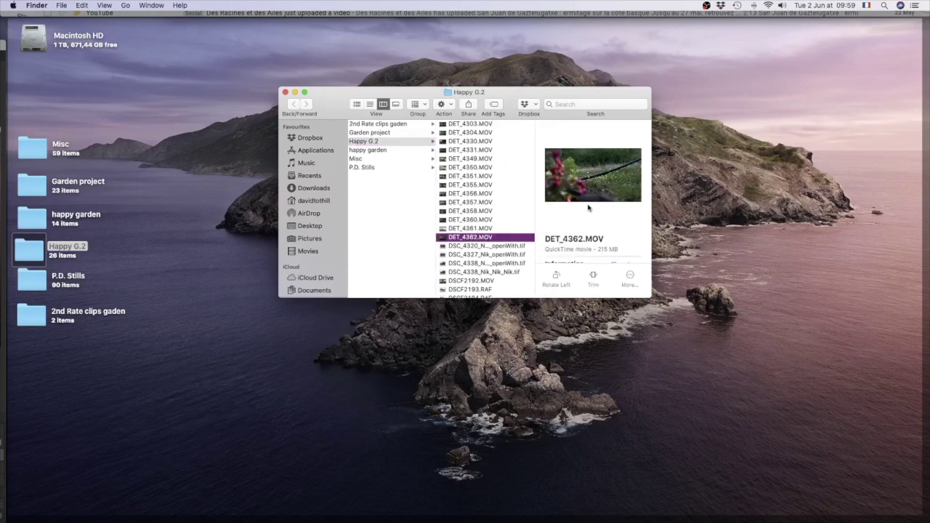
right_click(482, 238)
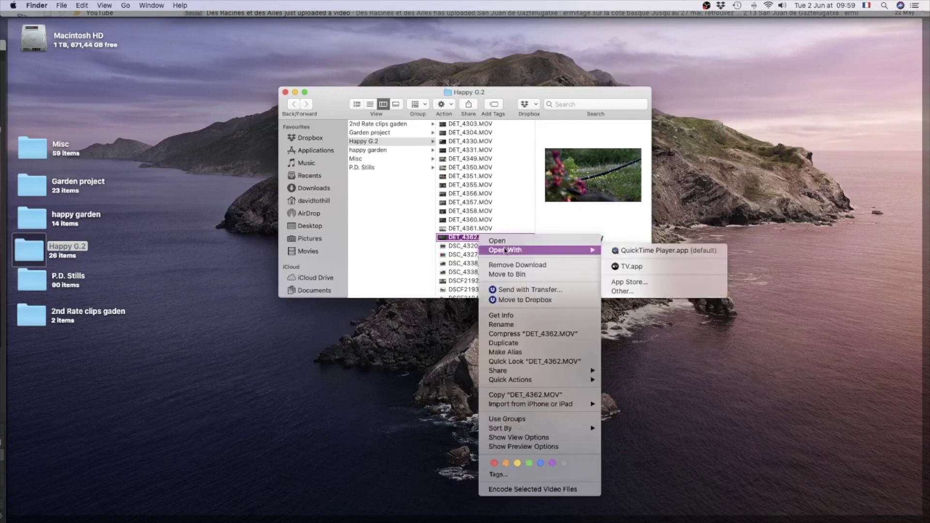
click(501, 242)
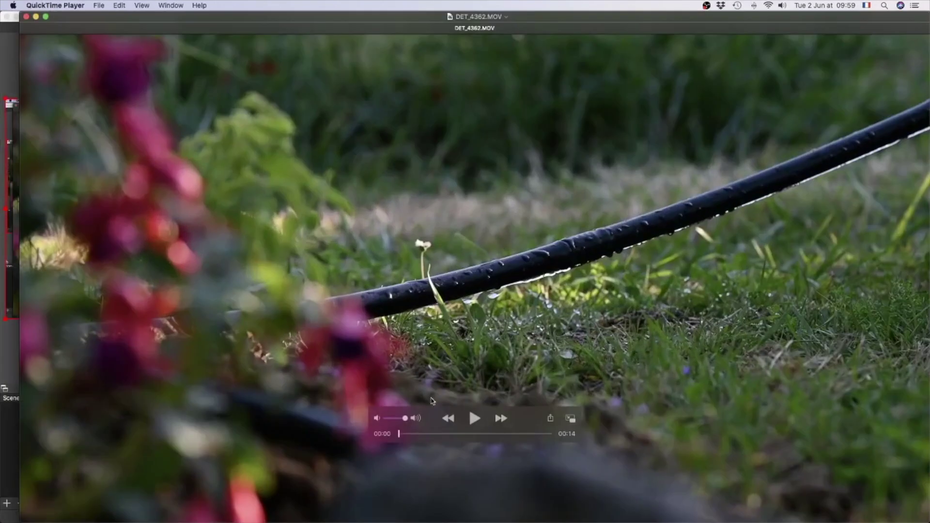
Scrub DET_4362.MOV to 00:01, where the hose lies across the grass.
drag(399, 436, 407, 437)
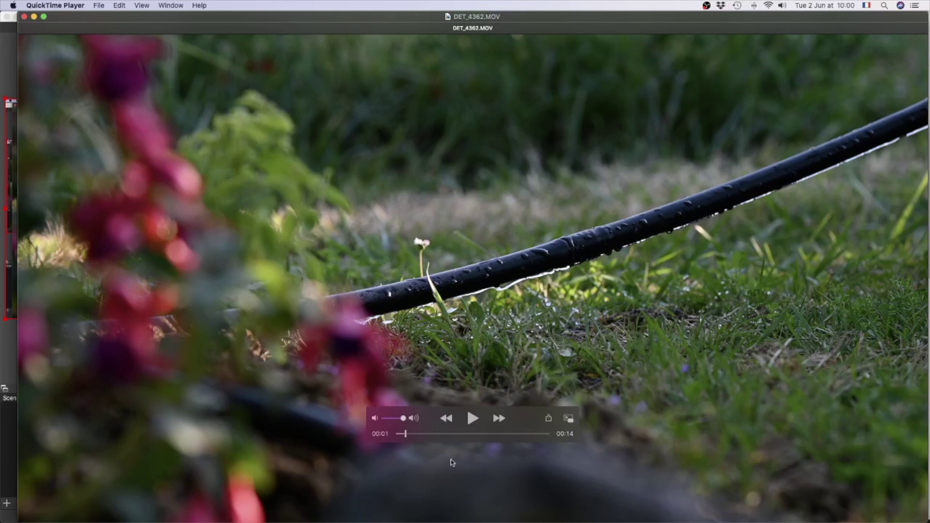
mouse_move(315, 517)
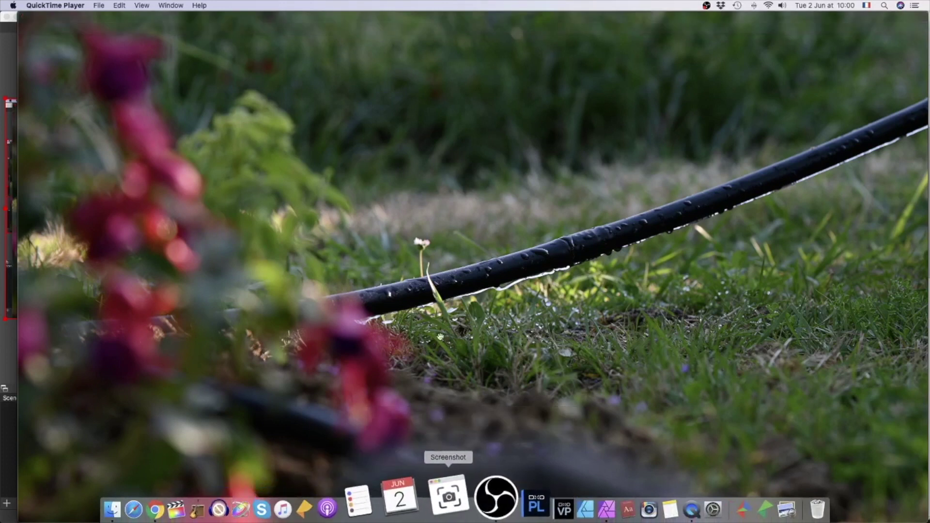
Capture the paused hose frame with Screenshot, then clear the windows to reveal the desktop.
click(449, 495)
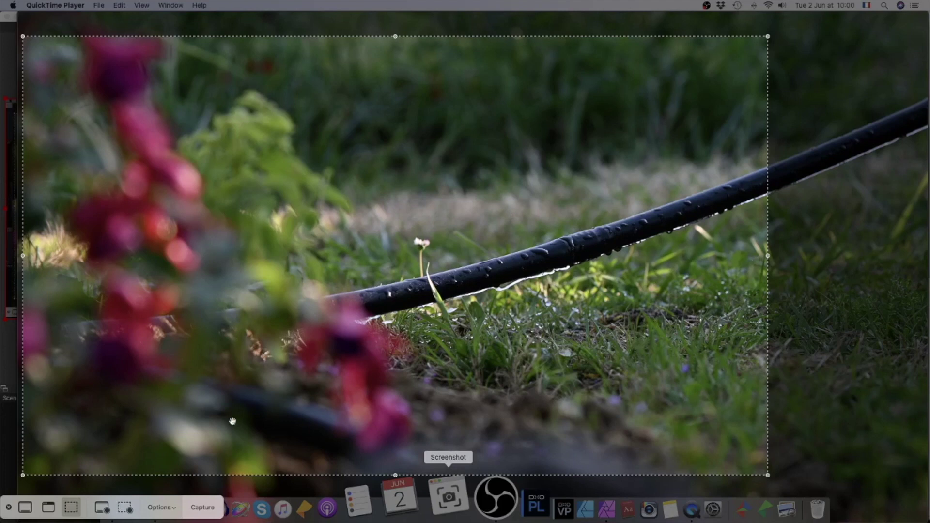
click(202, 509)
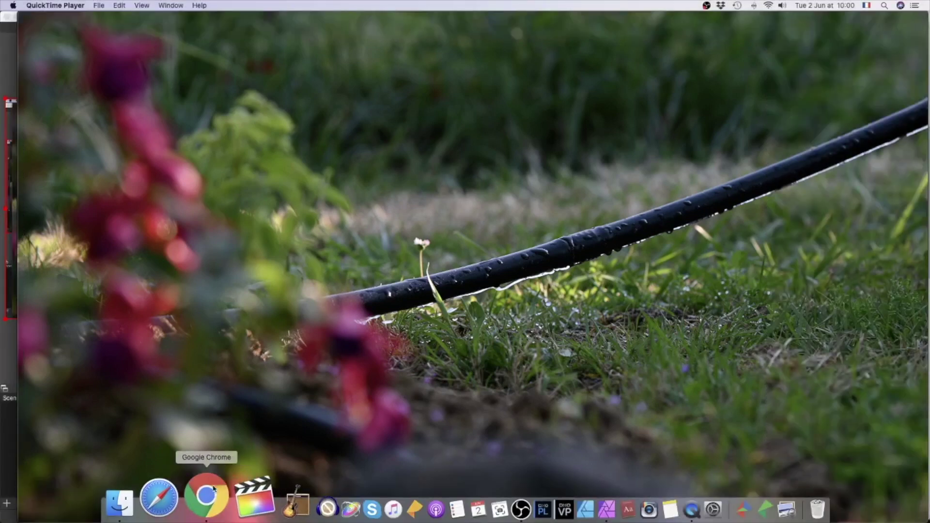
key(ctrl+Up)
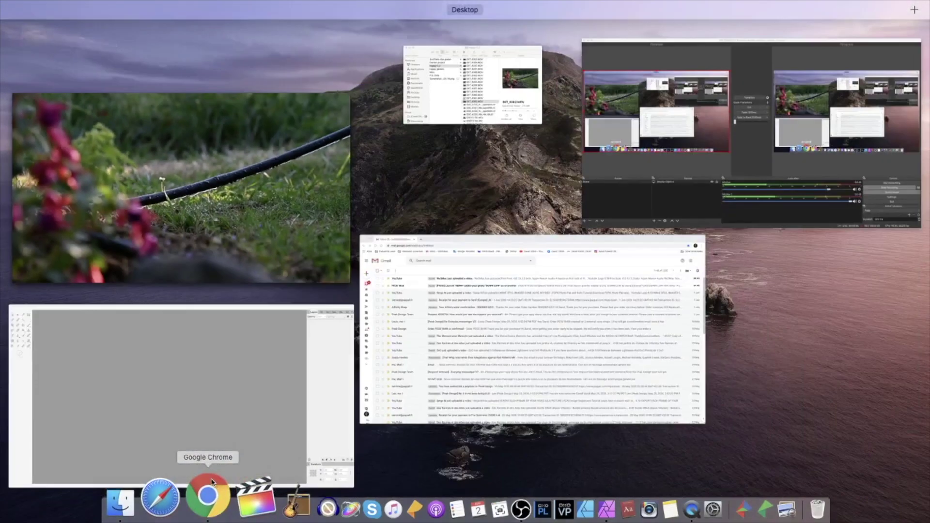
click(441, 375)
key(F11)
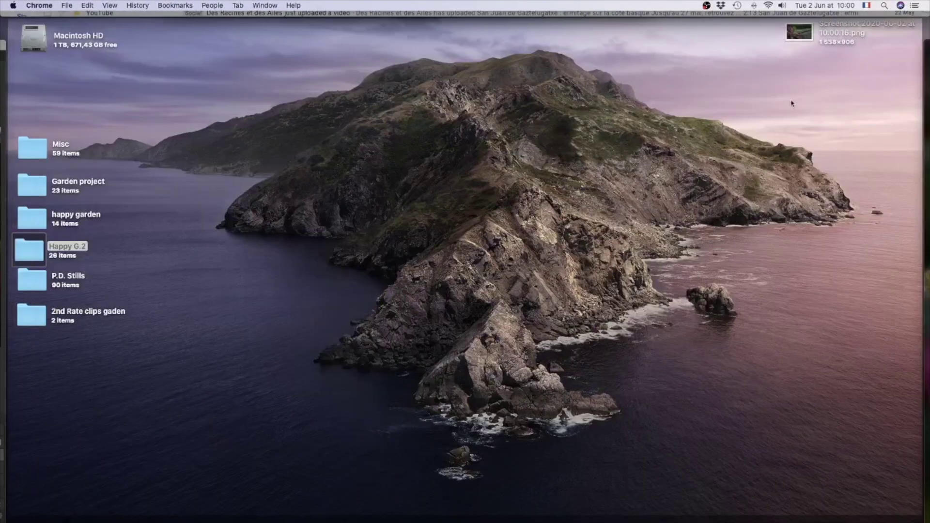
Move the screenshot PNG lower on the desktop and open it with Affinity Photo.app.
drag(795, 33, 706, 191)
right_click(710, 189)
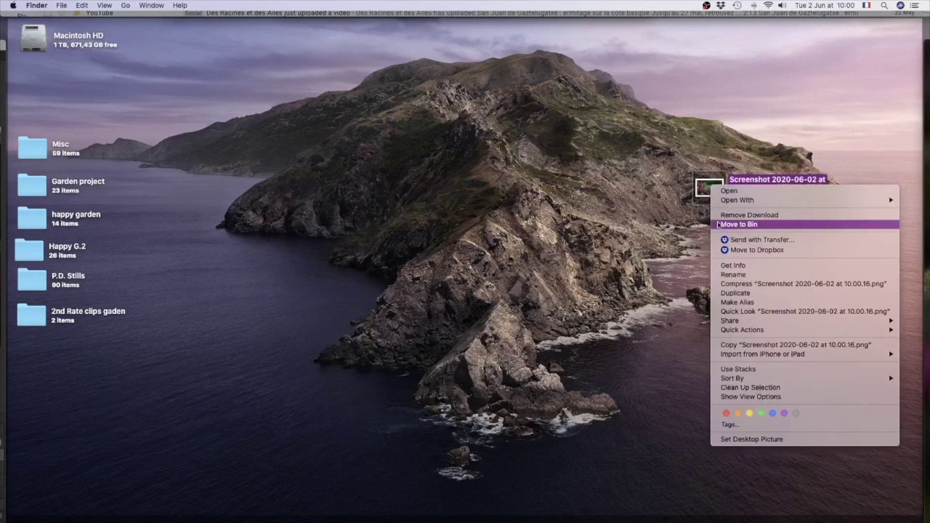
mouse_move(715, 200)
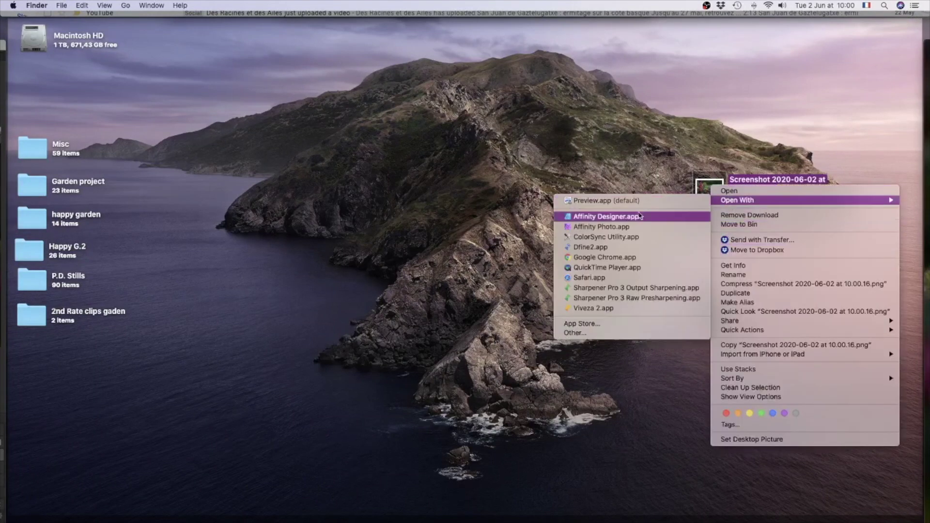
click(624, 228)
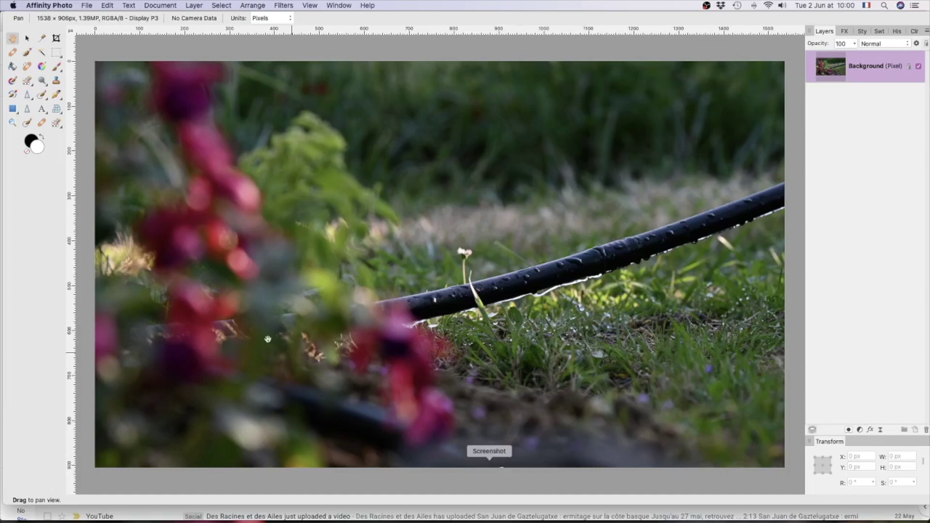
Paint out the Screenshot label at the bottom centre with the Inpainting Brush.
click(42, 96)
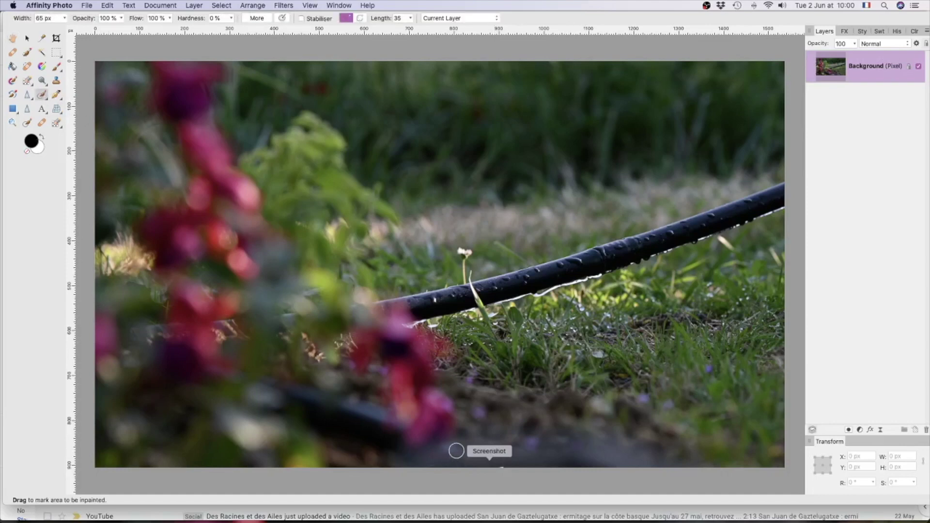
mouse_move(455, 453)
mouse_down()
mouse_move(512, 451)
mouse_move(470, 448)
mouse_move(501, 460)
mouse_move(480, 464)
mouse_move(499, 466)
mouse_move(490, 448)
mouse_move(480, 452)
mouse_move(511, 453)
mouse_up()
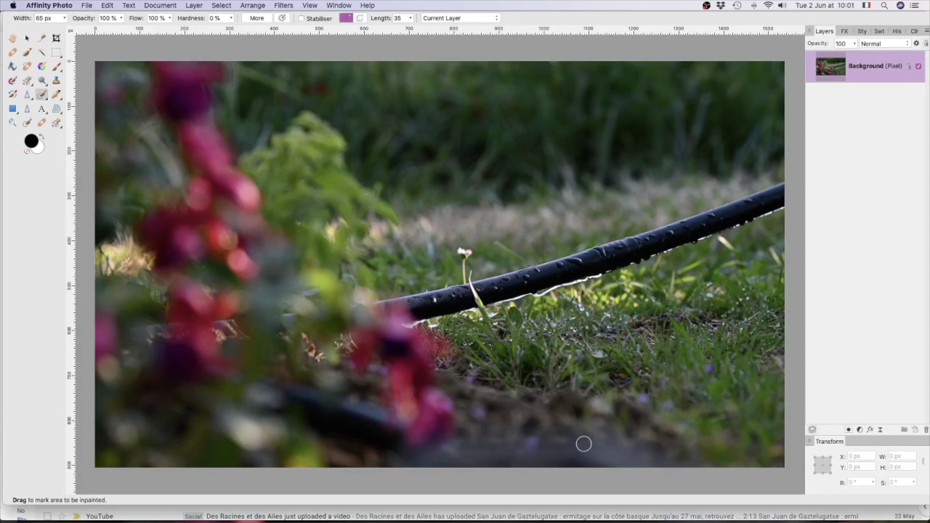
scroll(581, 444, right, 1)
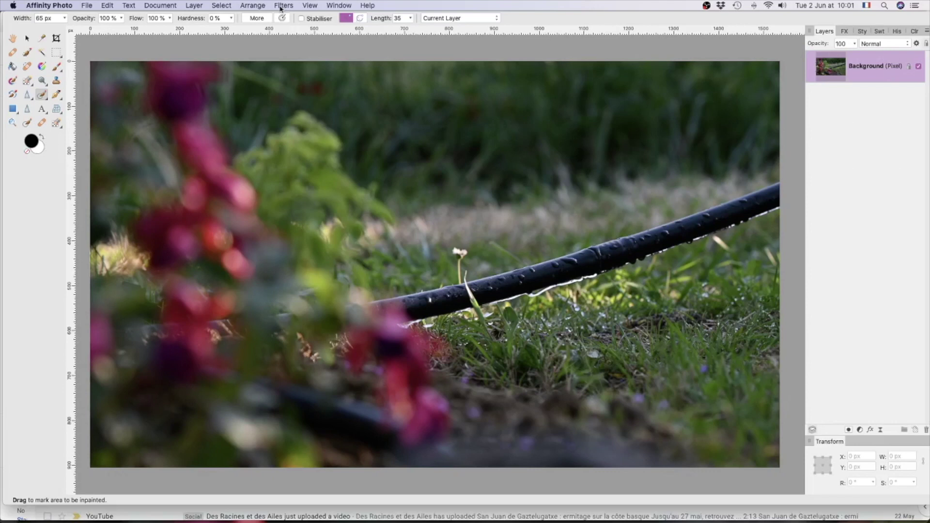
Show the Assets panel and switch it to the Assets library.
click(311, 5)
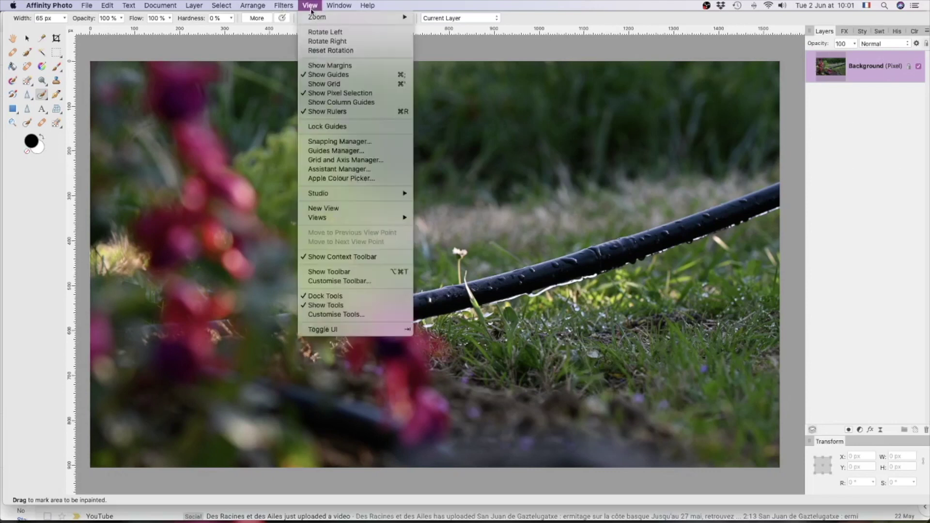
mouse_move(320, 194)
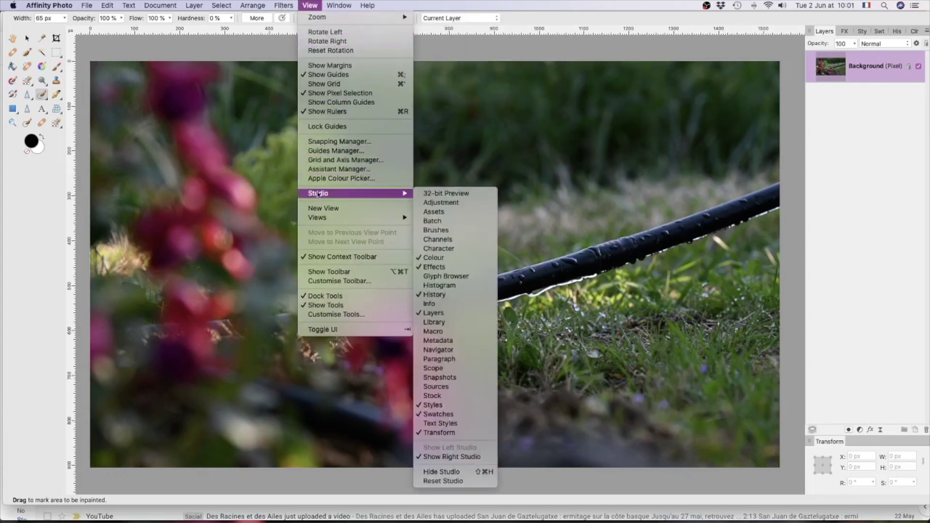
click(433, 211)
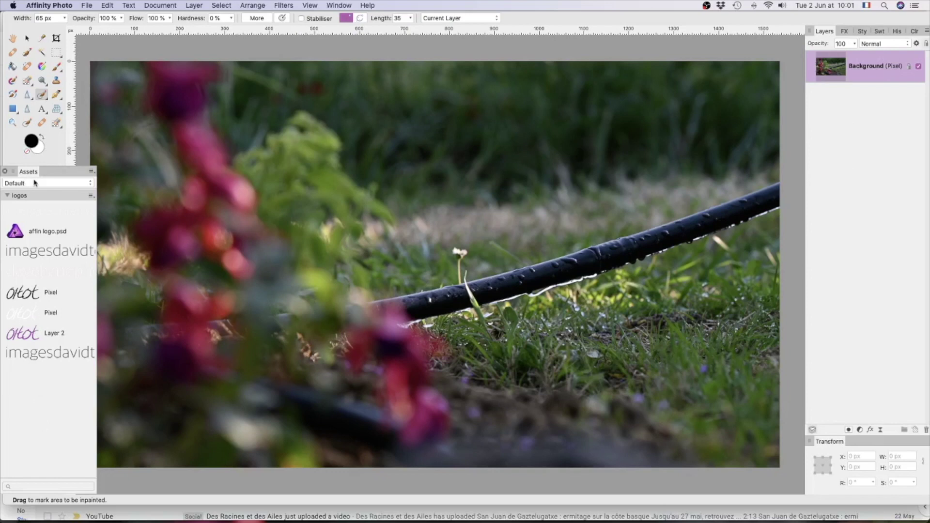
click(90, 184)
click(62, 193)
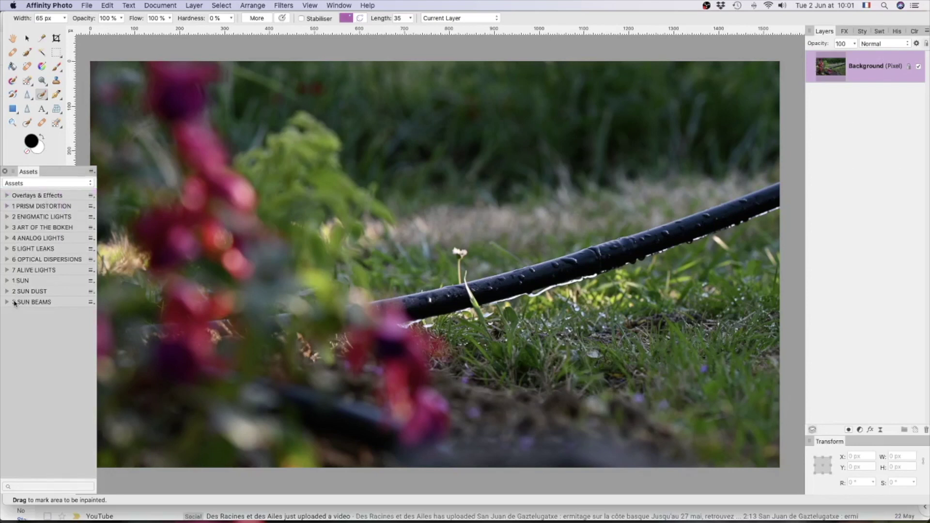
Browse the 3 ART OF THE BOKEH overlay category.
click(7, 228)
scroll(25, 324, down, 12)
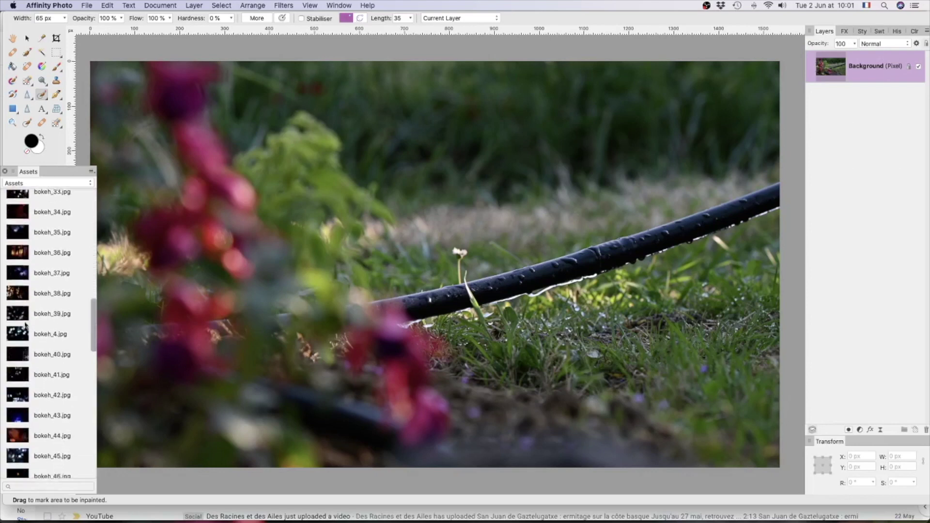
scroll(25, 325, down, 5)
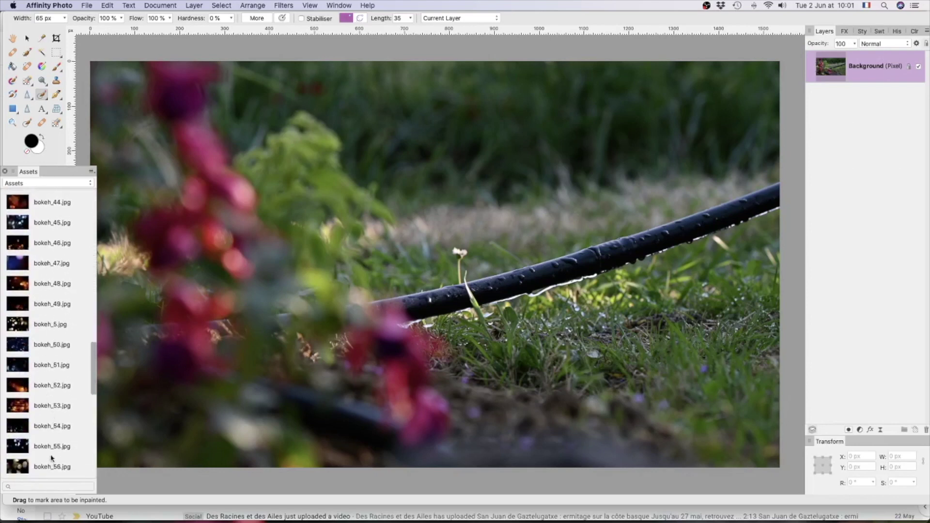
scroll(53, 464, up, 3)
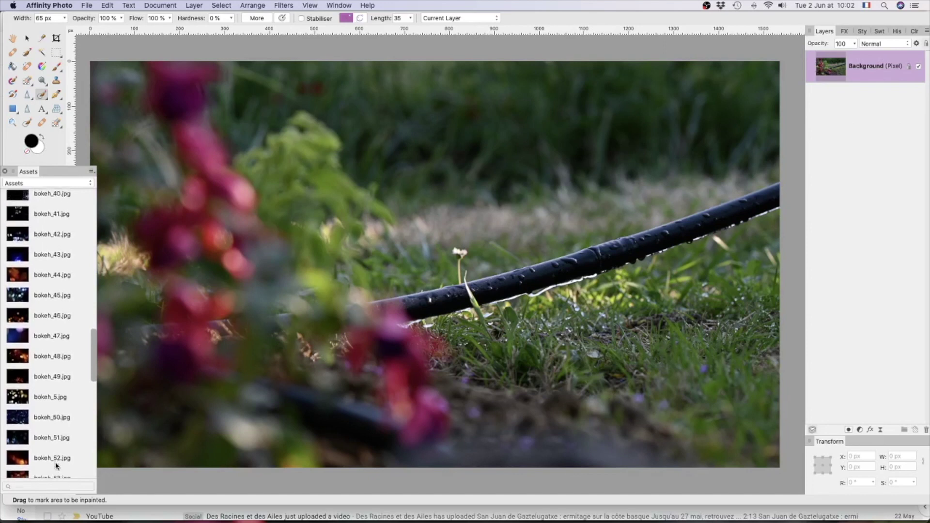
scroll(56, 466, up, 18)
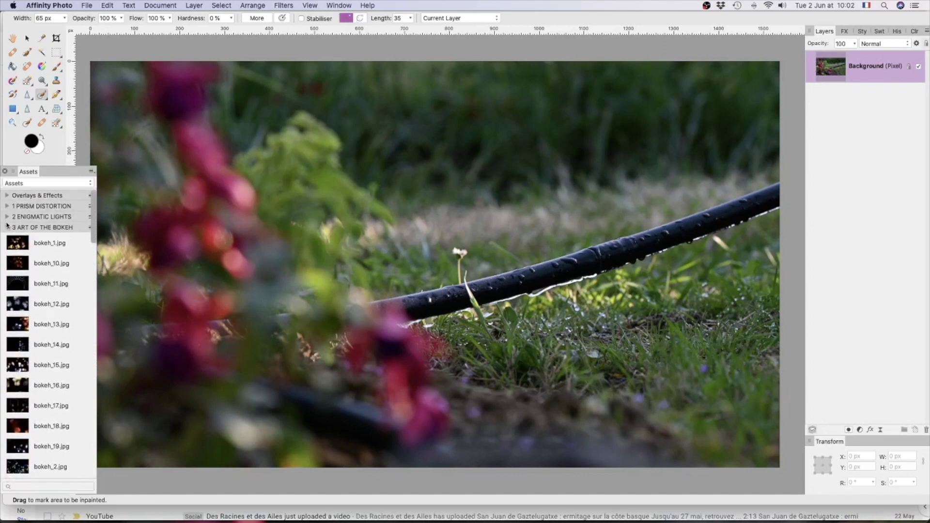
Collapse ART OF THE BOKEH and browse the 2 ENIGMATIC LIGHTS category.
click(7, 227)
click(7, 217)
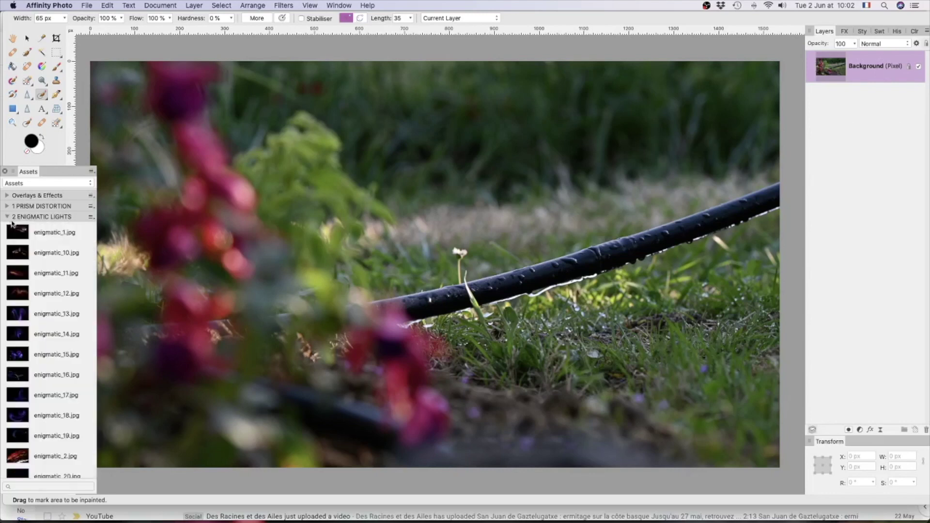
scroll(50, 343, down, 20)
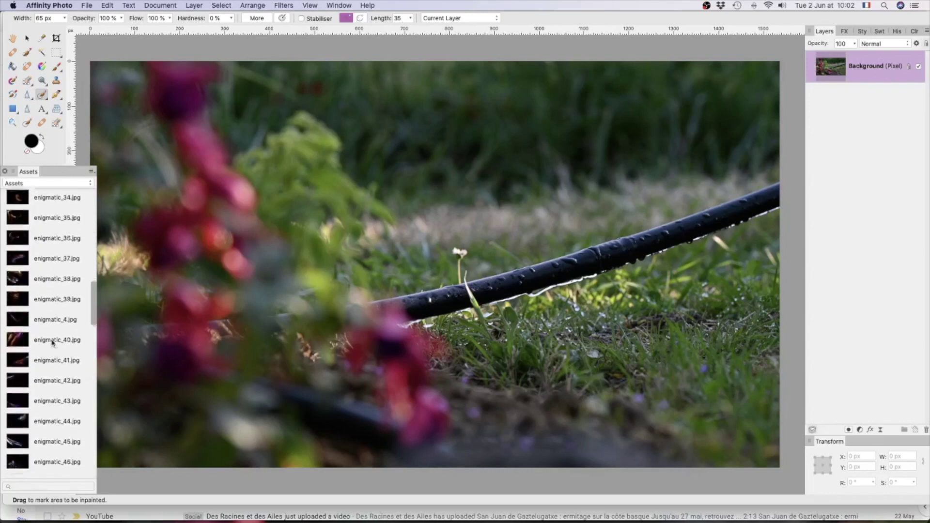
scroll(51, 343, down, 10)
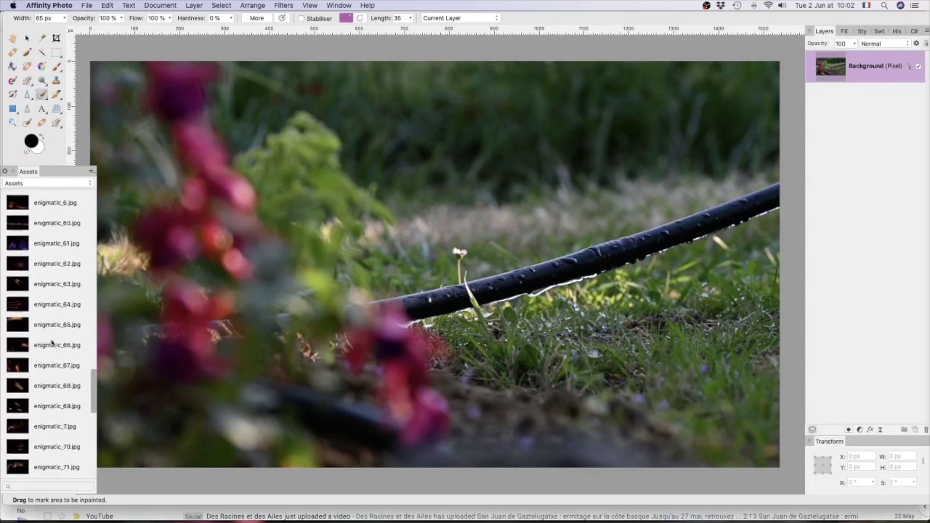
scroll(52, 343, down, 5)
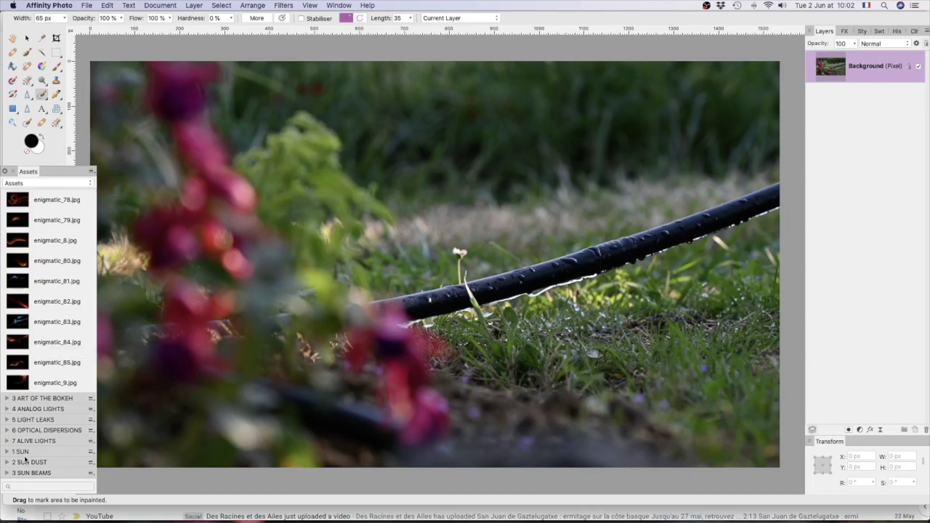
scroll(39, 397, up, 15)
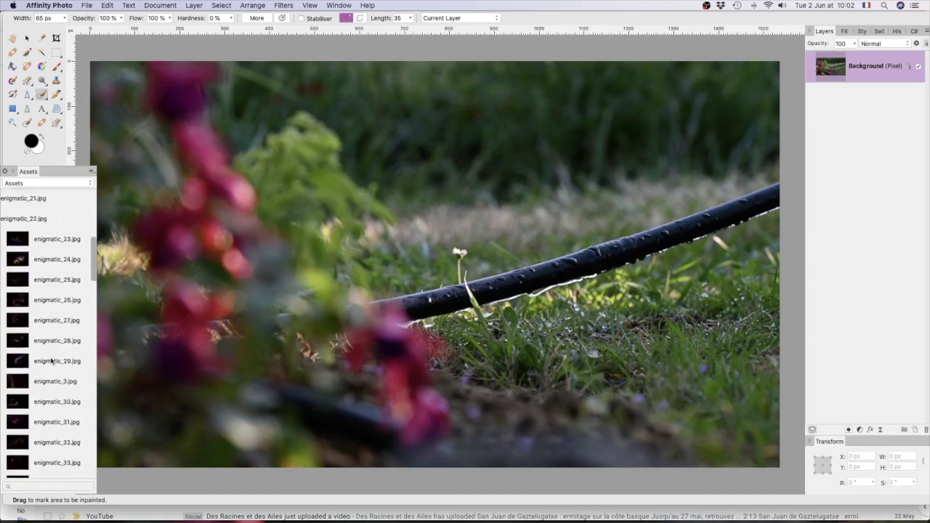
scroll(50, 354, up, 5)
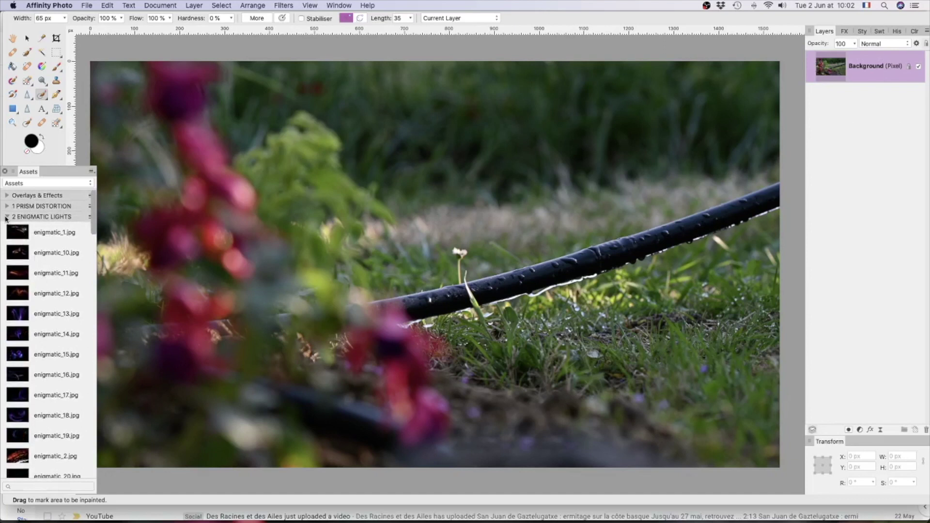
Collapse ENIGMATIC LIGHTS and expand 3 SUN BEAMS to show its thumbnails.
click(6, 217)
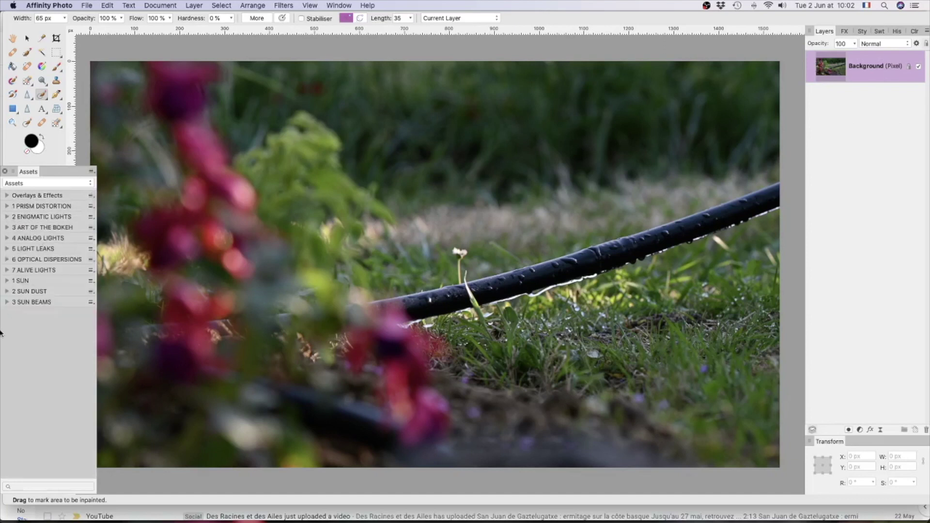
click(7, 302)
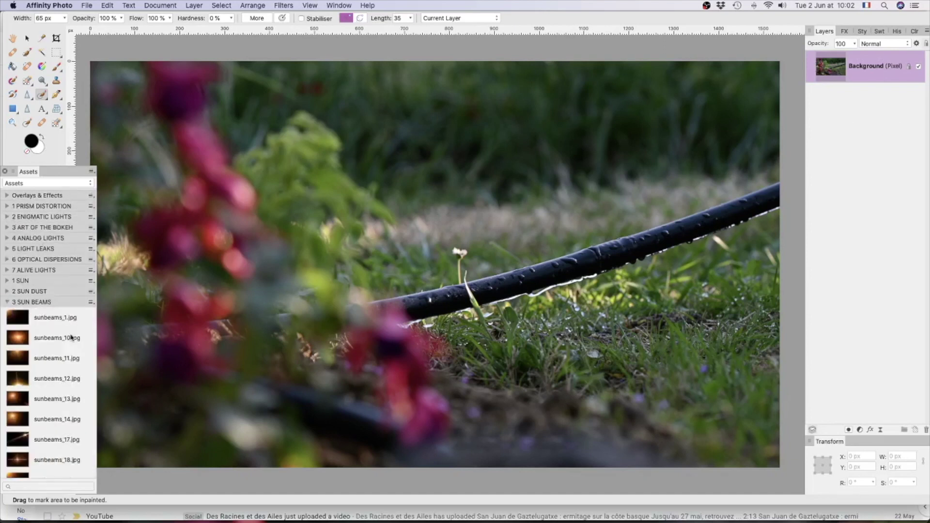
scroll(60, 358, down, 1)
scroll(60, 358, down, 5)
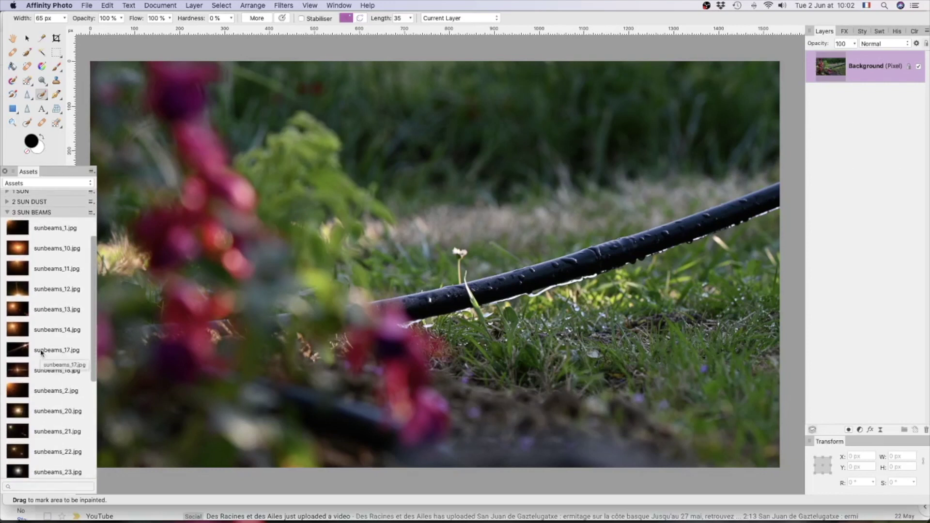
drag(42, 354, 353, 324)
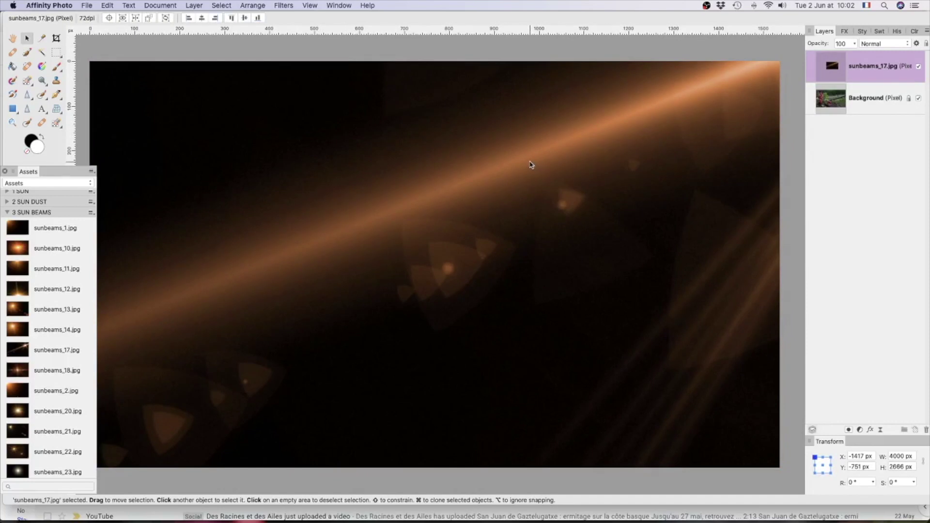
key(Delete)
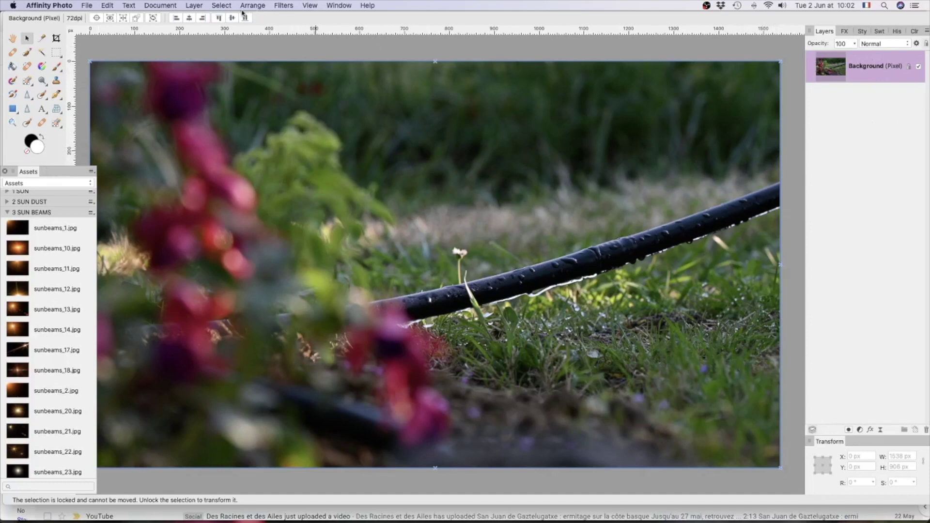
Resize the document to 1920 × 1080 px with Document > Resize Document.
click(161, 5)
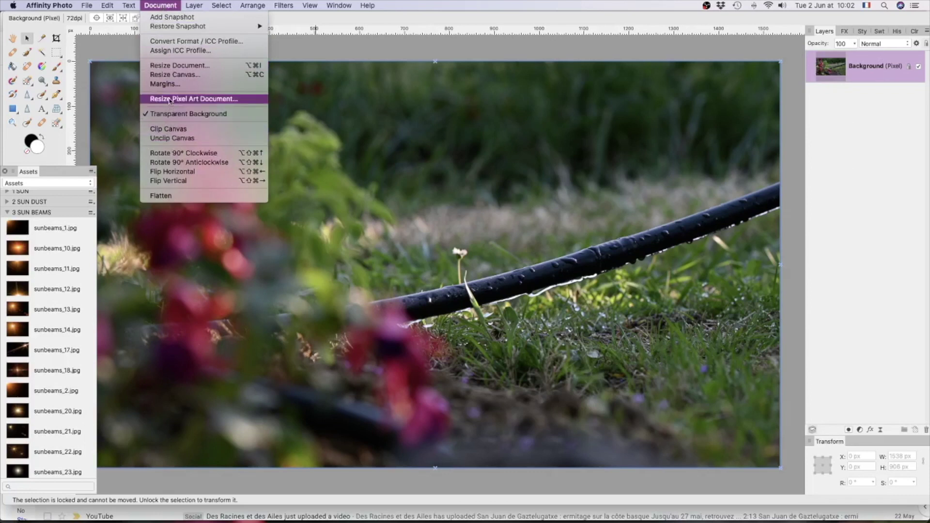
click(173, 67)
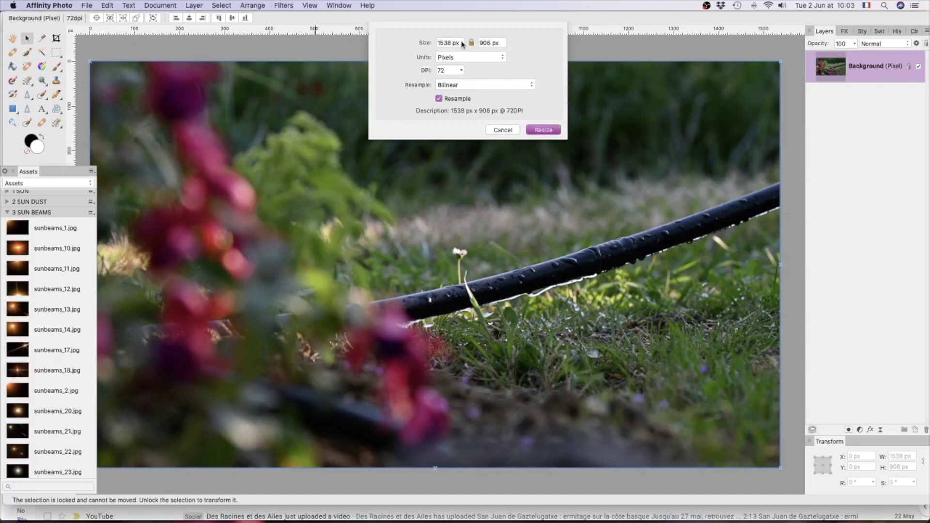
drag(462, 44, 420, 44)
text(1920)
key(Tab)
text(1)
click(544, 130)
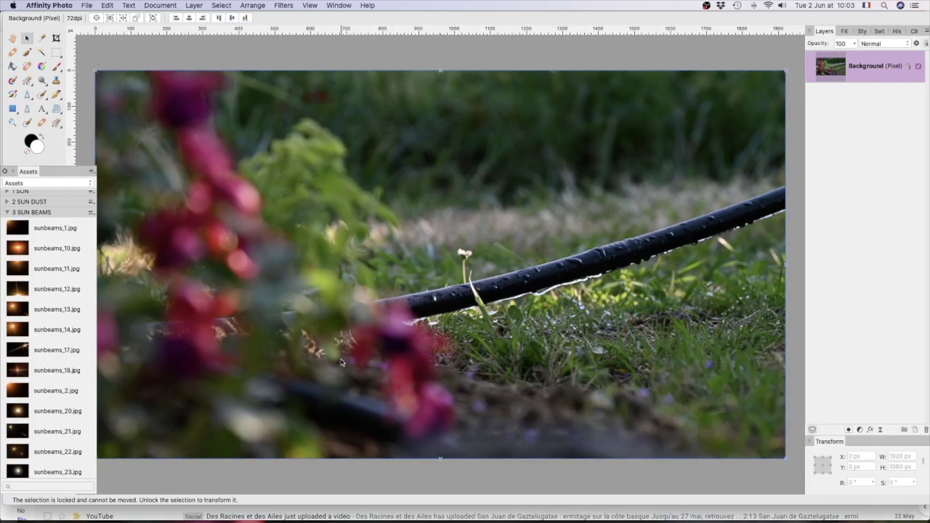
scroll(33, 342, up, 5)
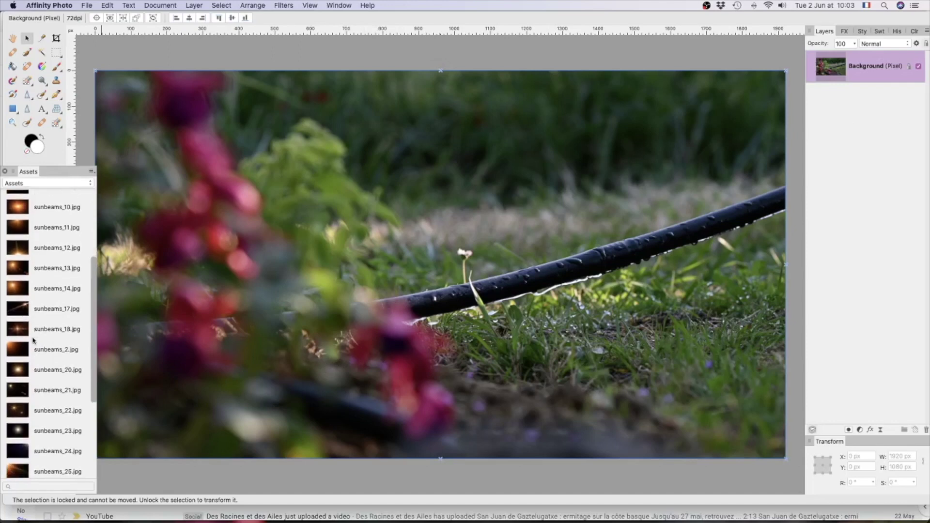
Place sunbeams_17.jpg on the canvas, scale it down, and snap it to X 0, Y 0.
scroll(35, 342, down, 3)
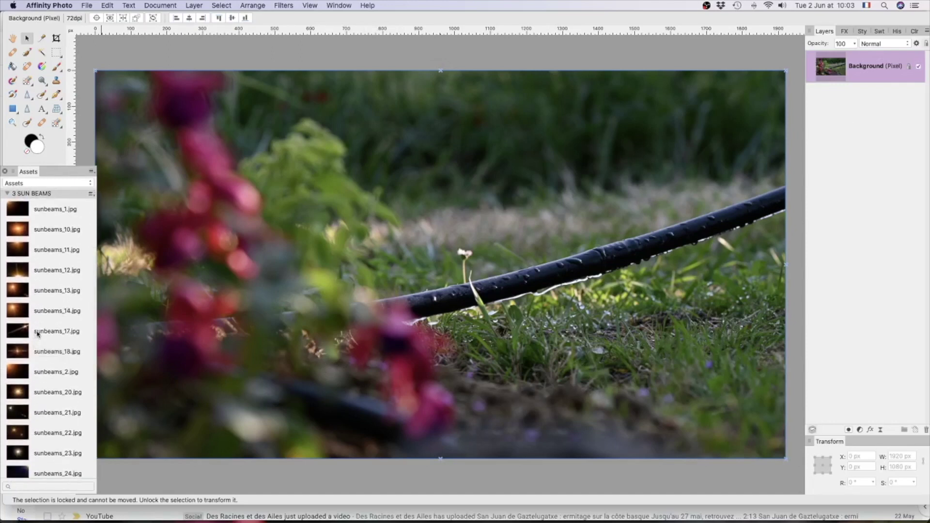
drag(36, 333, 407, 300)
scroll(415, 370, down, 5)
scroll(415, 368, down, 1)
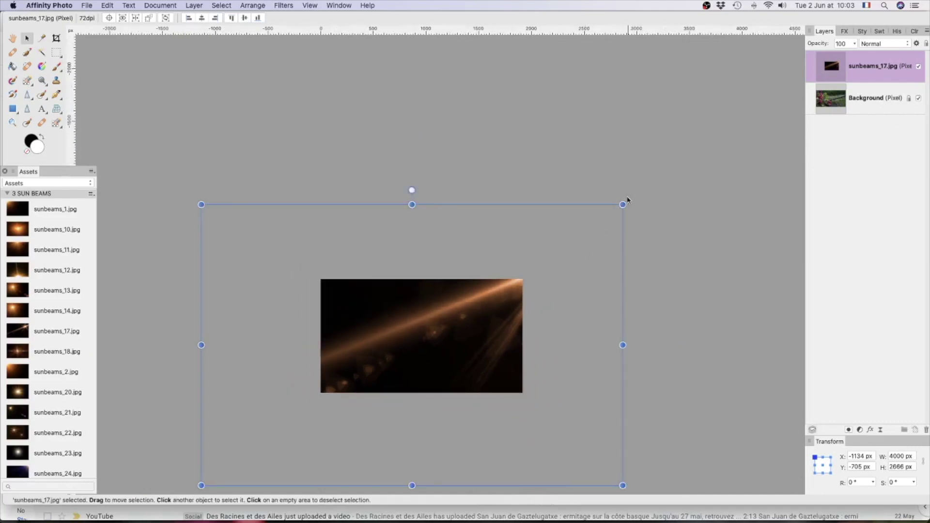
drag(623, 204, 505, 282)
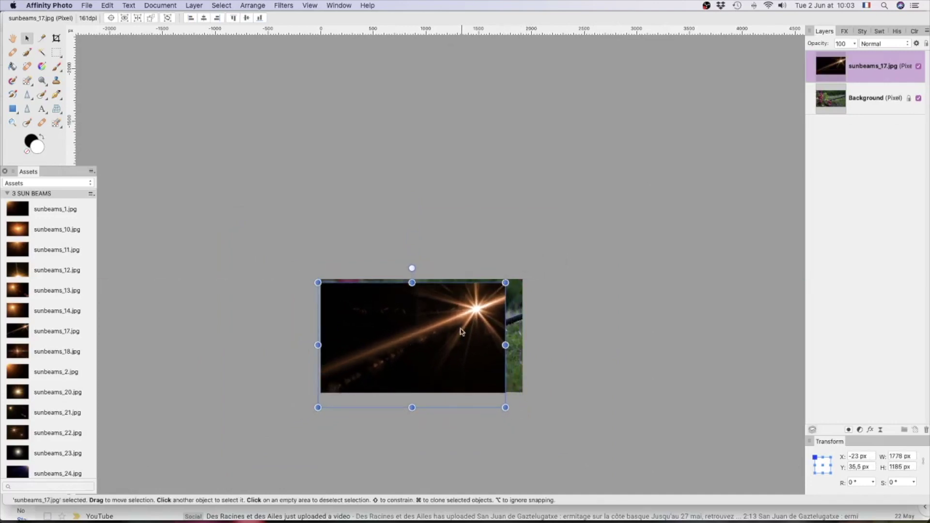
drag(473, 326, 522, 341)
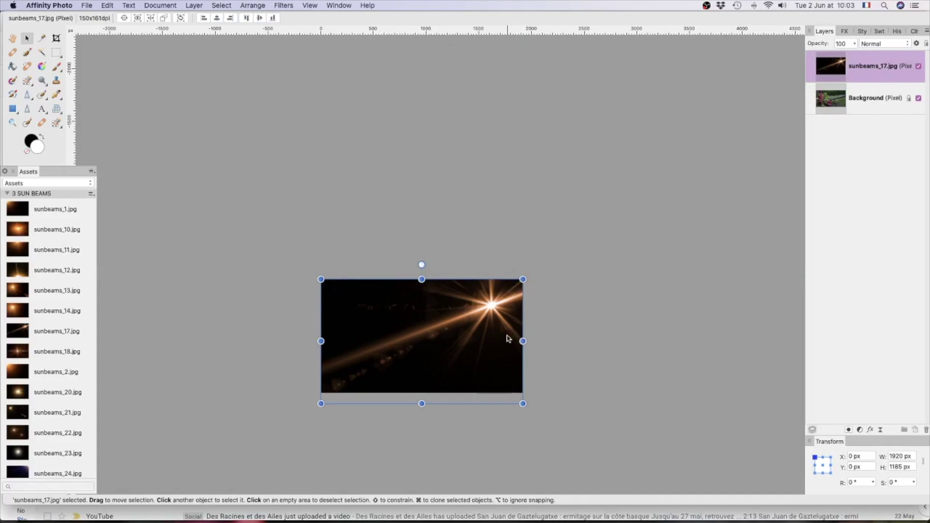
scroll(507, 339, up, 10)
scroll(513, 340, left, 5)
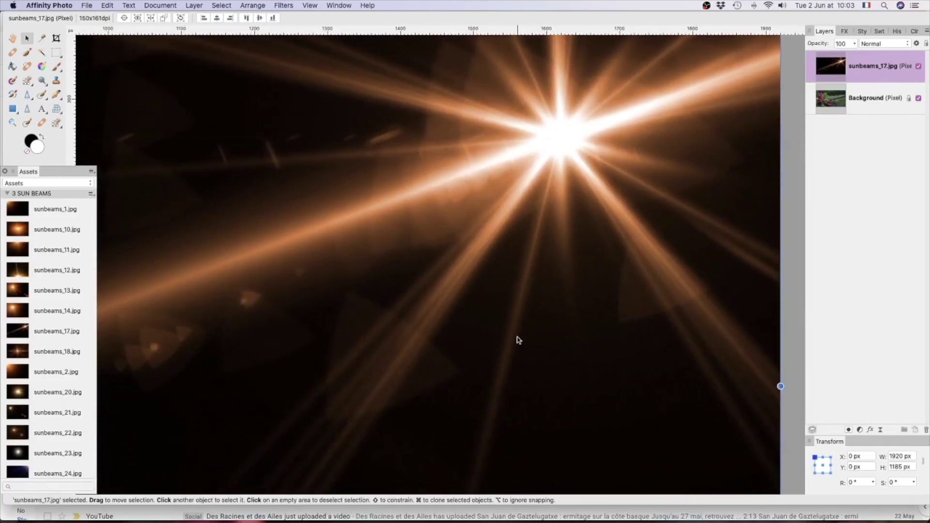
scroll(518, 339, down, 3)
scroll(518, 340, left, 5)
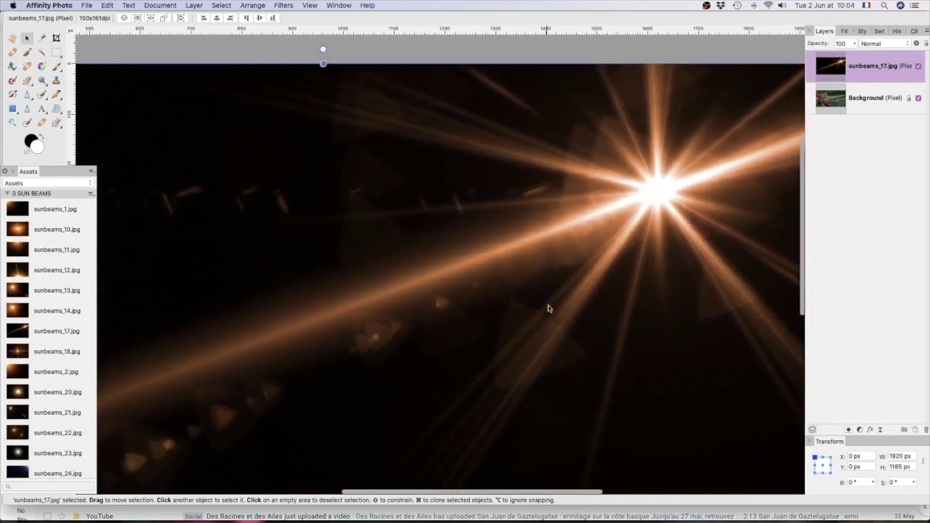
Set the sunbeams layer's blend mode to Add and close the asset library.
click(907, 45)
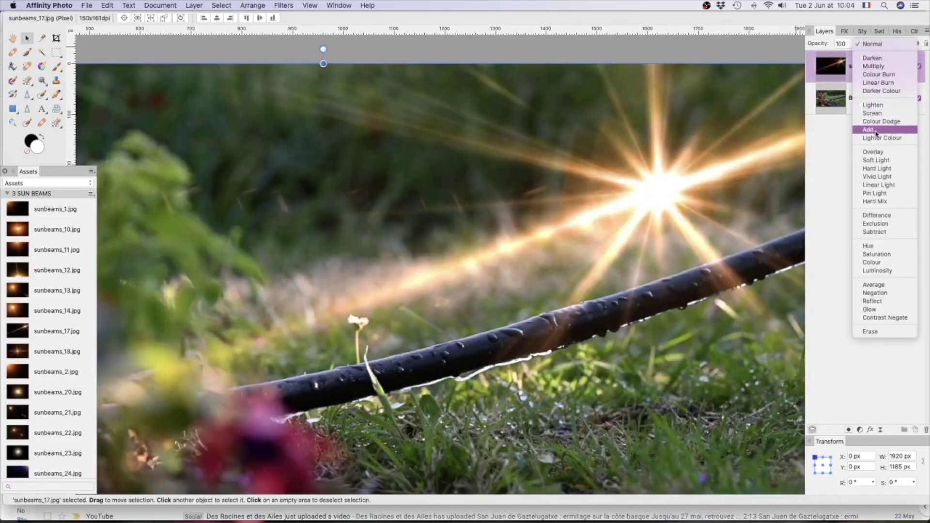
click(876, 130)
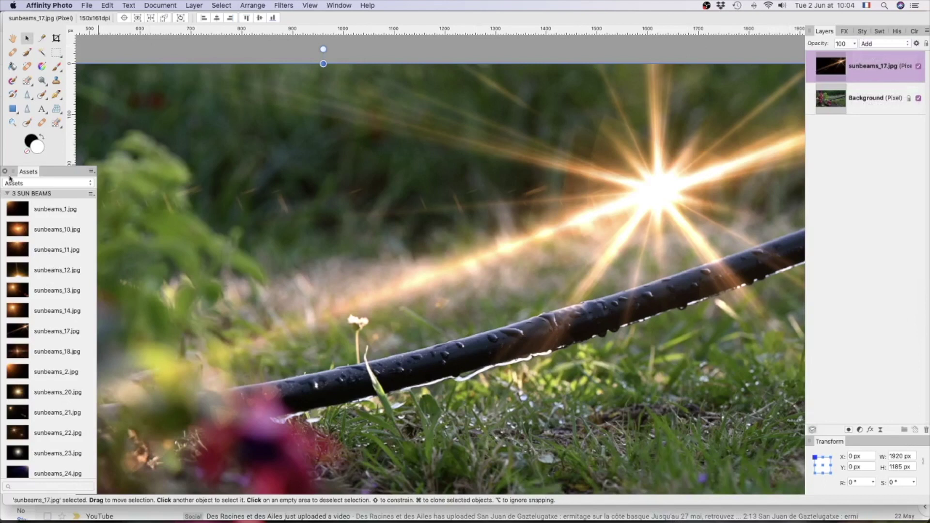
click(6, 172)
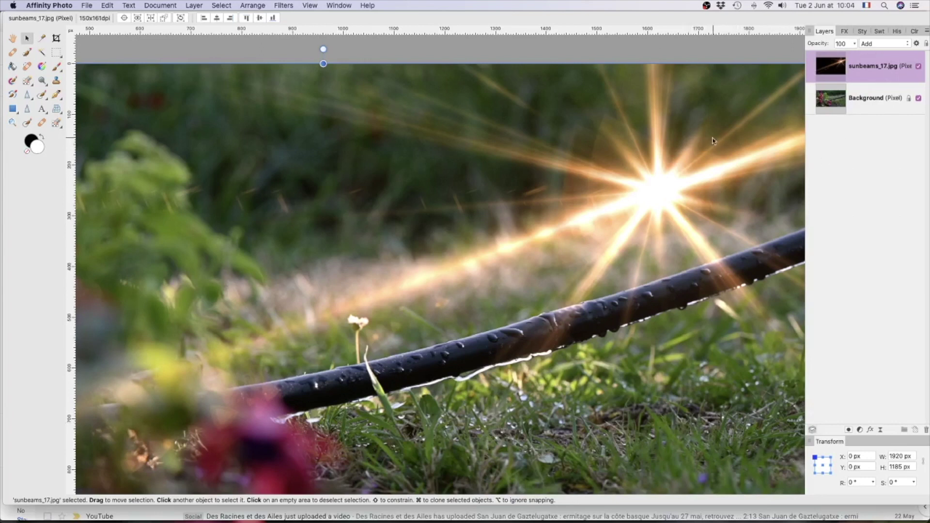
Move the sunbeam star toward the top-right corner, then select the Background layer.
drag(668, 197, 788, 80)
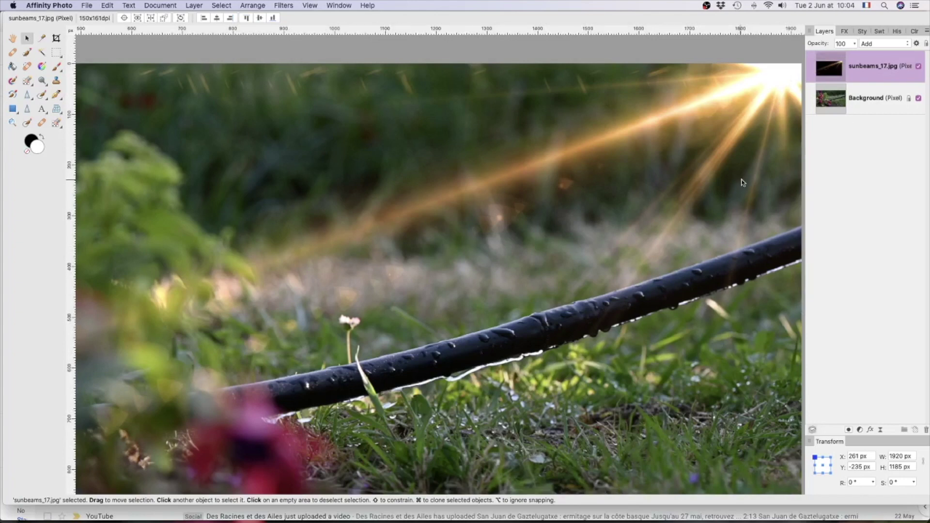
click(867, 104)
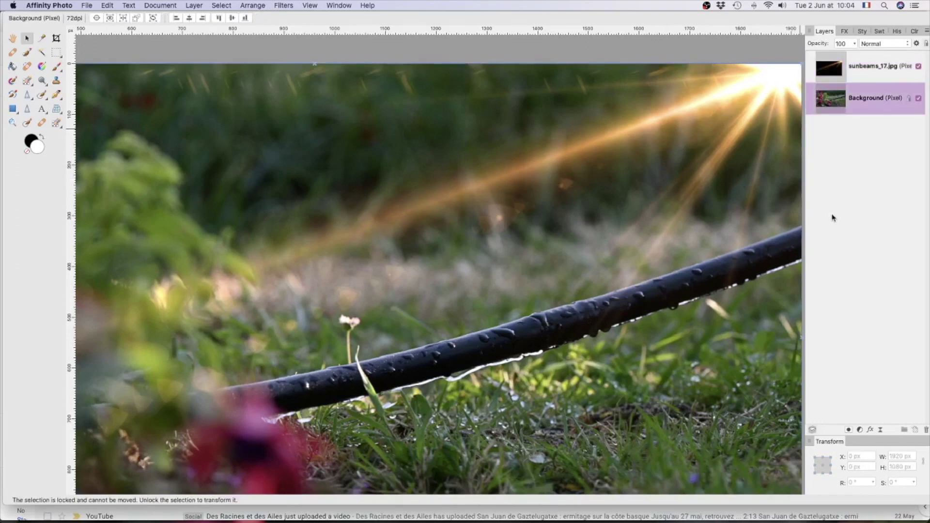
scroll(719, 231, down, 1)
scroll(720, 231, left, 1)
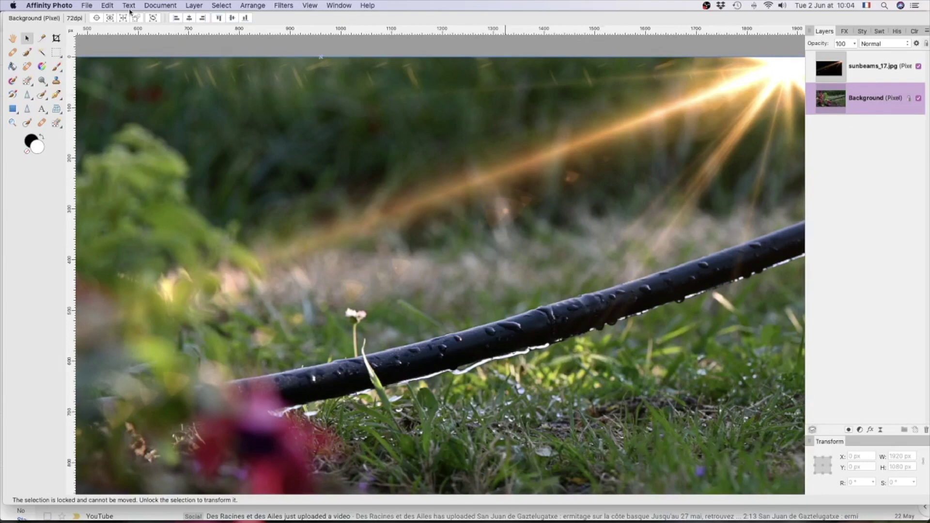
Add a White Balance adjustment at 34%, then reselect the Background layer.
click(192, 6)
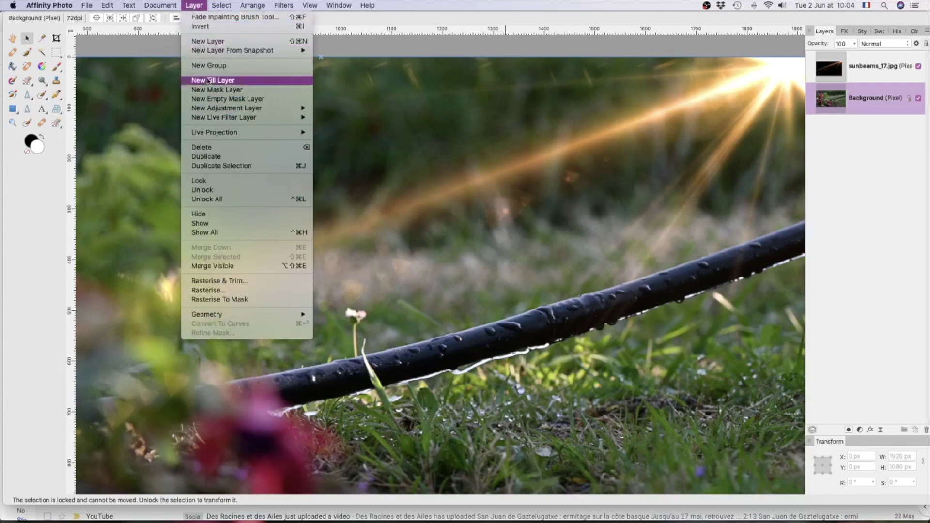
mouse_move(211, 108)
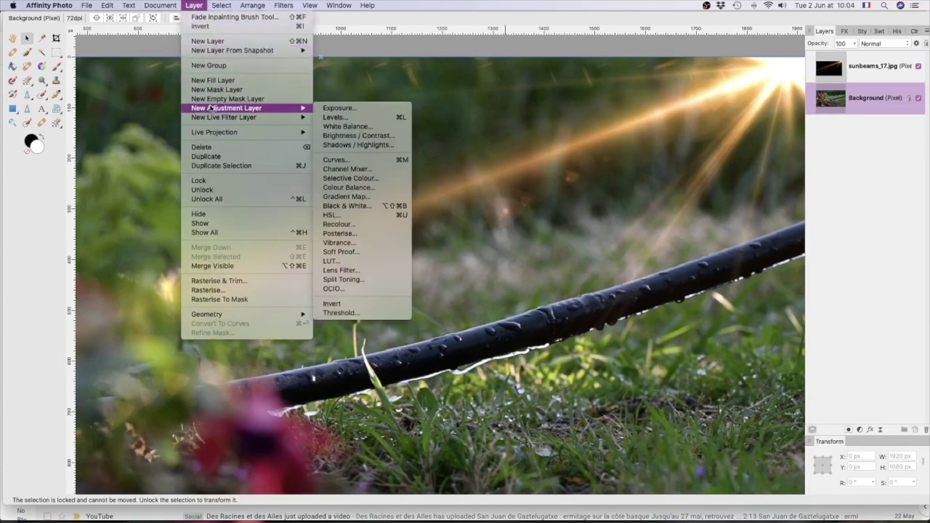
click(357, 126)
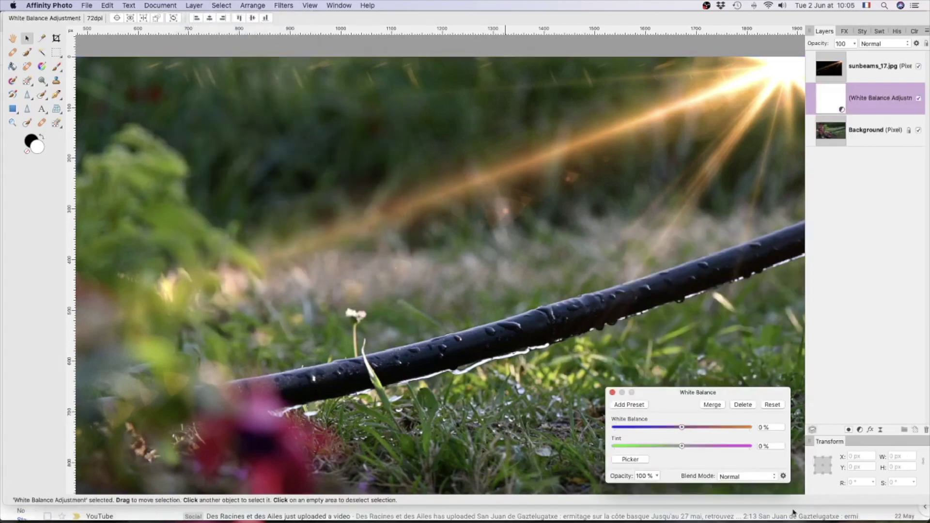
drag(682, 428, 706, 432)
click(890, 289)
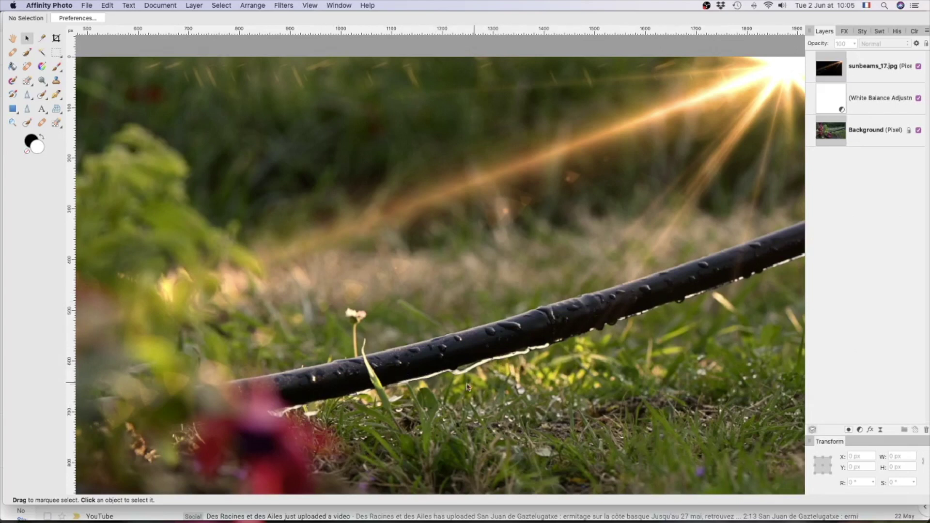
click(890, 130)
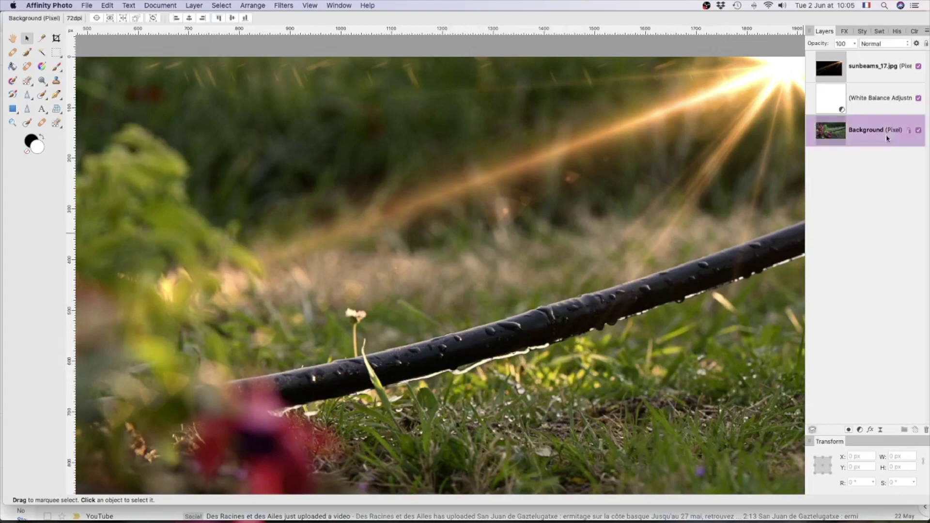
Sharpen the garden hose's lower edge with the Sharpen Brush, then select the White Balance layer.
click(30, 100)
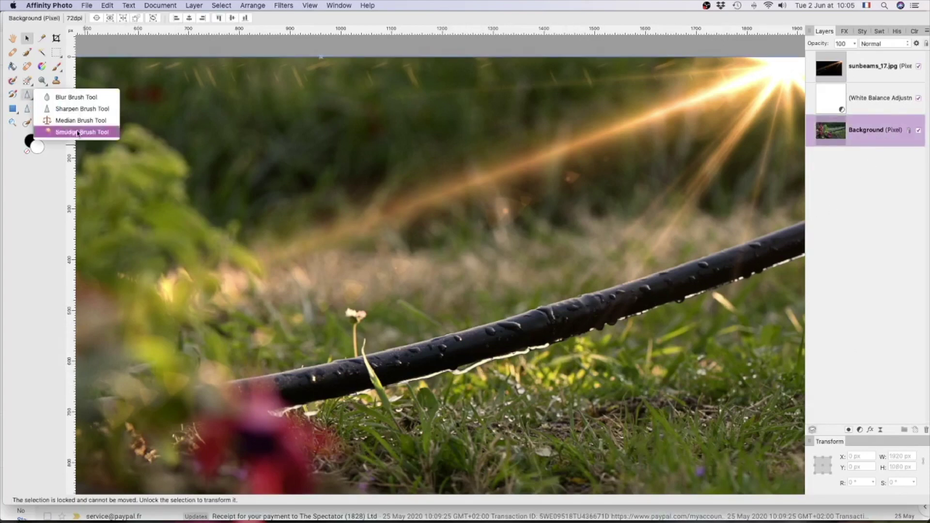
click(80, 109)
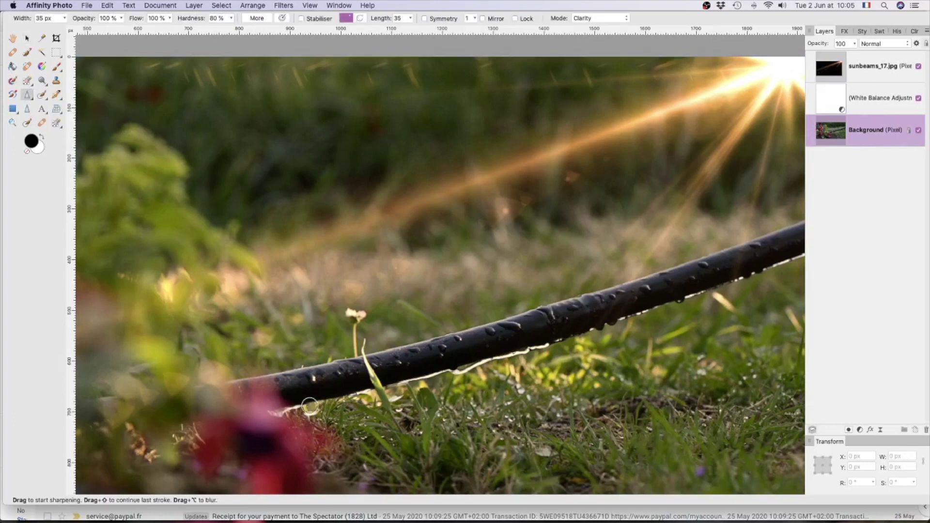
mouse_move(310, 407)
mouse_down()
mouse_move(553, 346)
mouse_move(467, 368)
mouse_move(540, 350)
mouse_move(795, 258)
mouse_move(530, 347)
mouse_move(286, 411)
mouse_up()
click(883, 92)
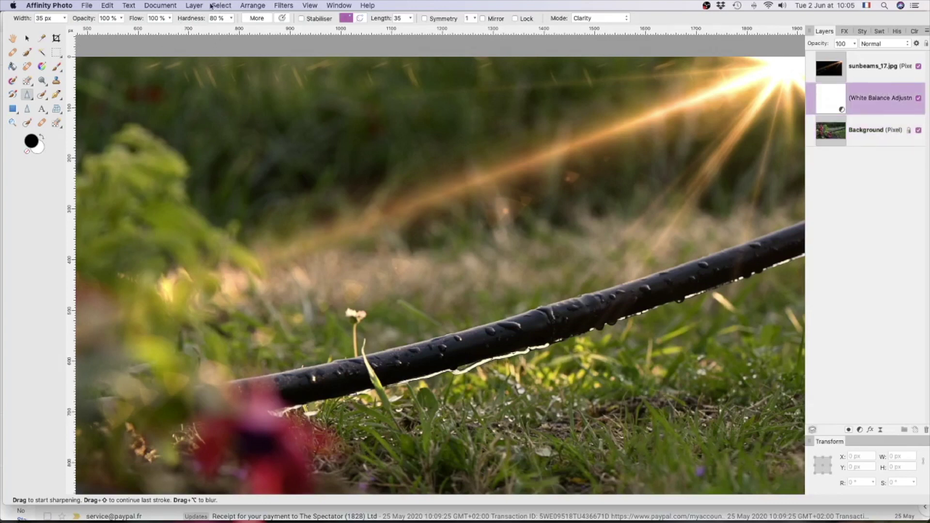
Add a Curves adjustment with the master curve bowed upward, then invert its mask with Cmd+I.
click(194, 6)
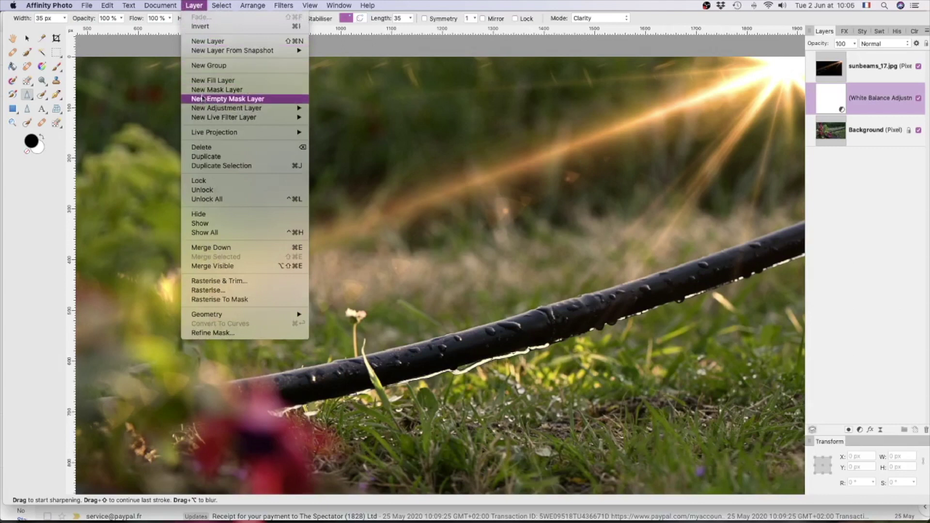
mouse_move(203, 111)
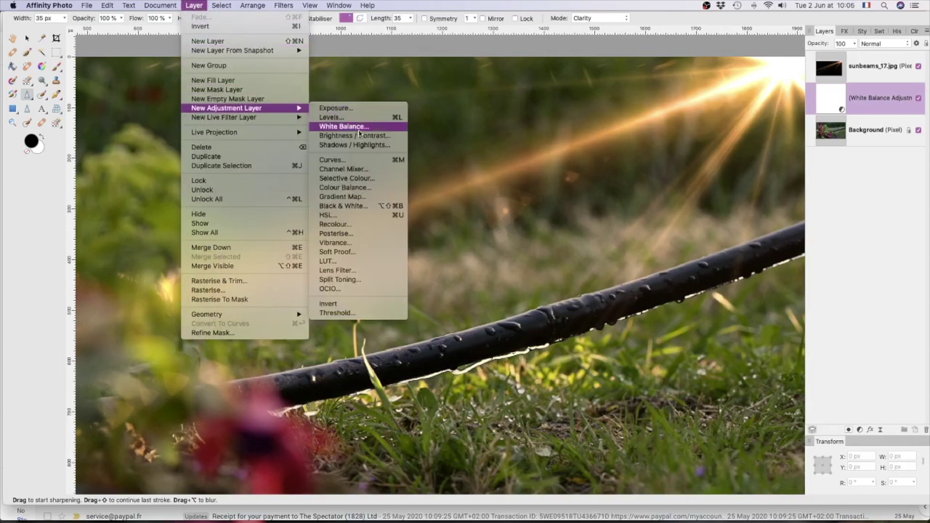
click(355, 162)
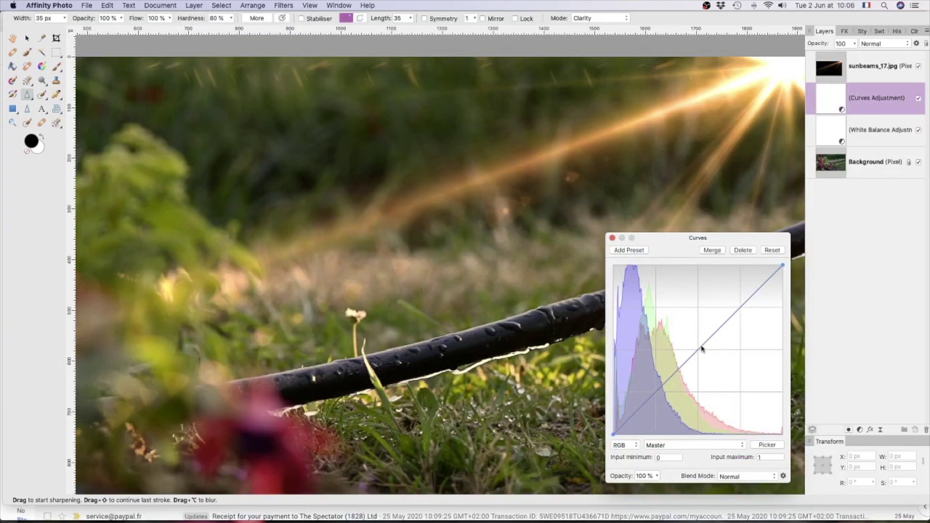
drag(701, 348, 685, 320)
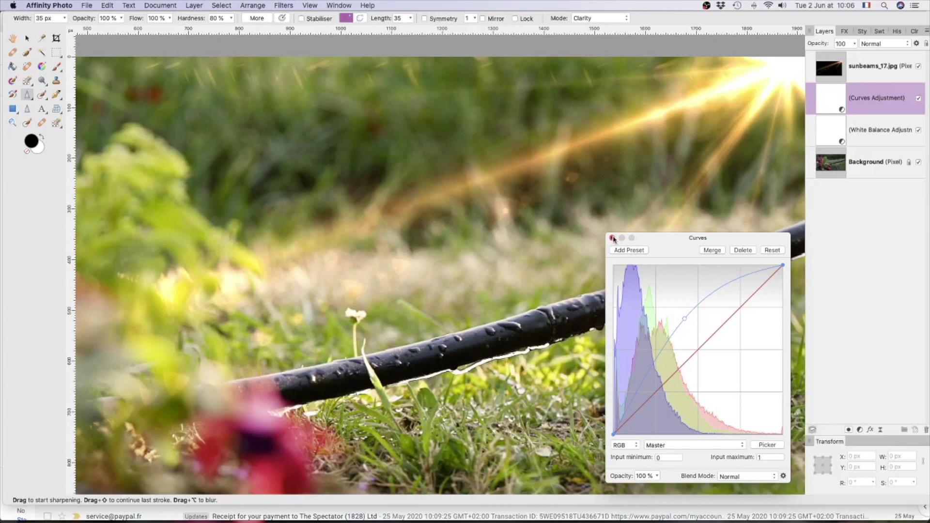
click(613, 238)
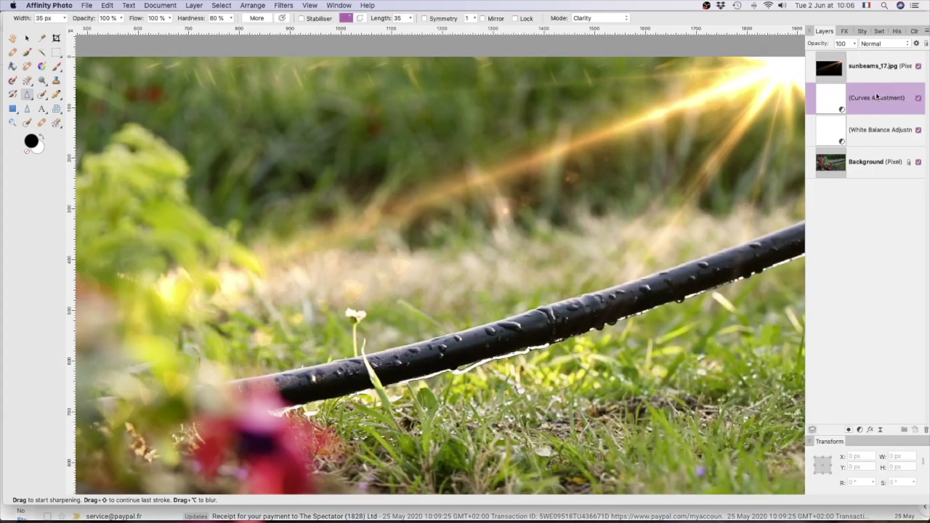
key(super+i)
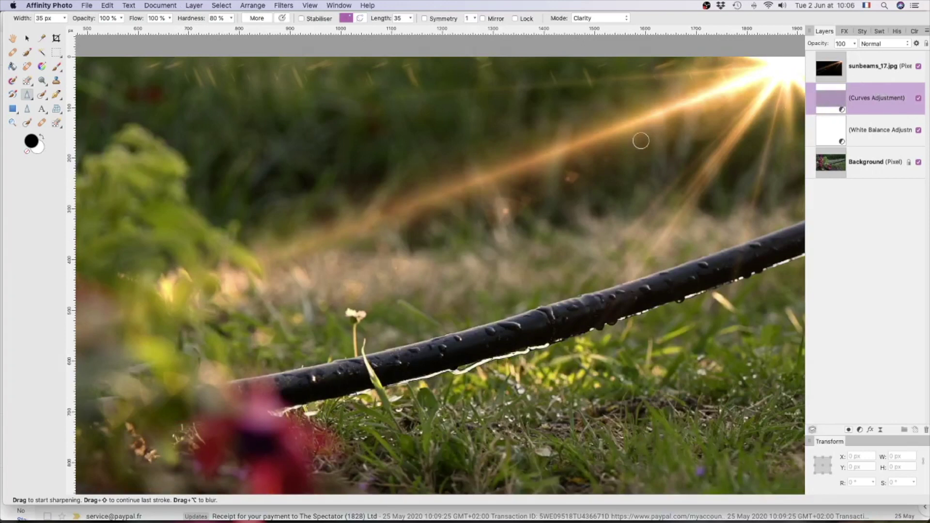
Set up a soft-edged white paint brush and adjust its width.
click(42, 138)
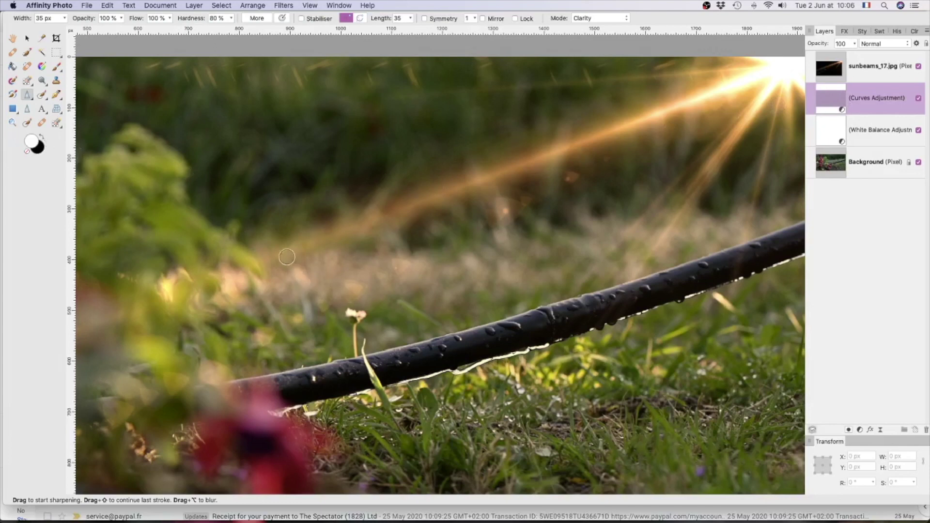
click(64, 18)
click(96, 30)
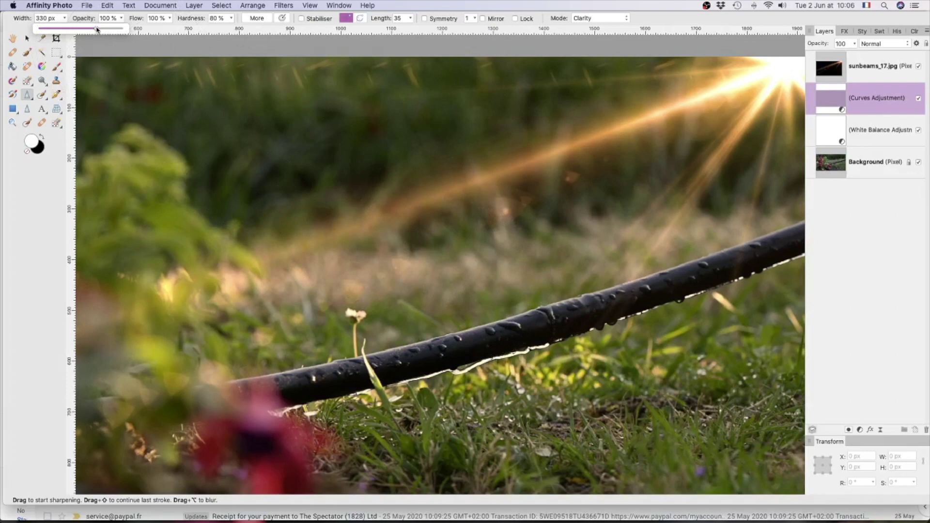
drag(97, 29, 78, 29)
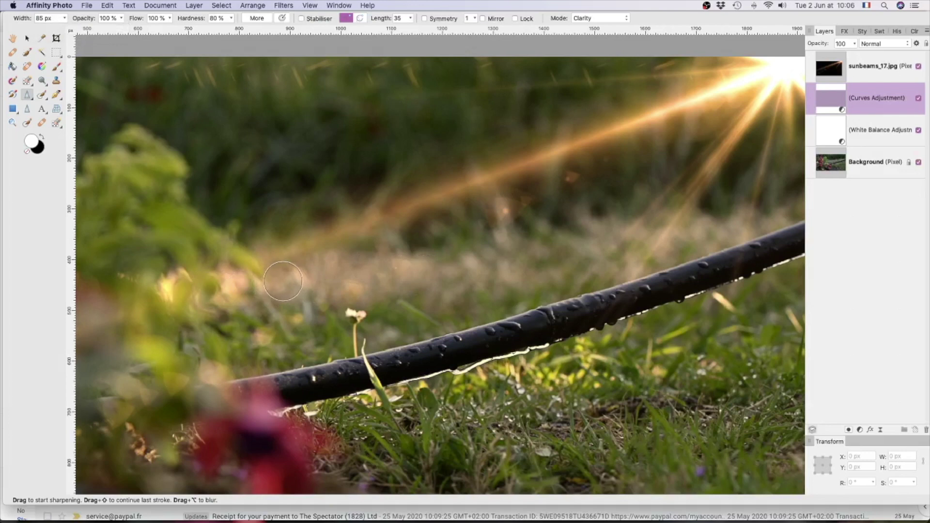
click(56, 68)
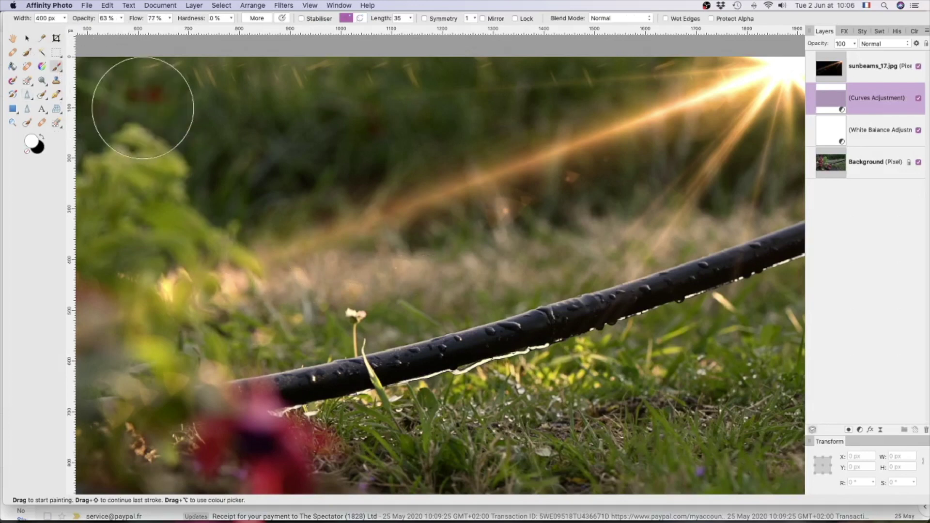
Paint the Curves brightening back into the meadow grass around the hose.
mouse_move(235, 284)
mouse_down()
mouse_move(384, 270)
mouse_move(440, 270)
mouse_move(321, 291)
mouse_move(706, 281)
mouse_move(664, 311)
mouse_move(551, 343)
mouse_move(569, 369)
mouse_move(606, 358)
mouse_move(544, 332)
mouse_move(706, 238)
mouse_move(616, 296)
mouse_move(374, 413)
mouse_move(301, 426)
mouse_move(476, 390)
mouse_move(538, 343)
mouse_move(634, 335)
mouse_move(691, 310)
mouse_move(280, 515)
mouse_up()
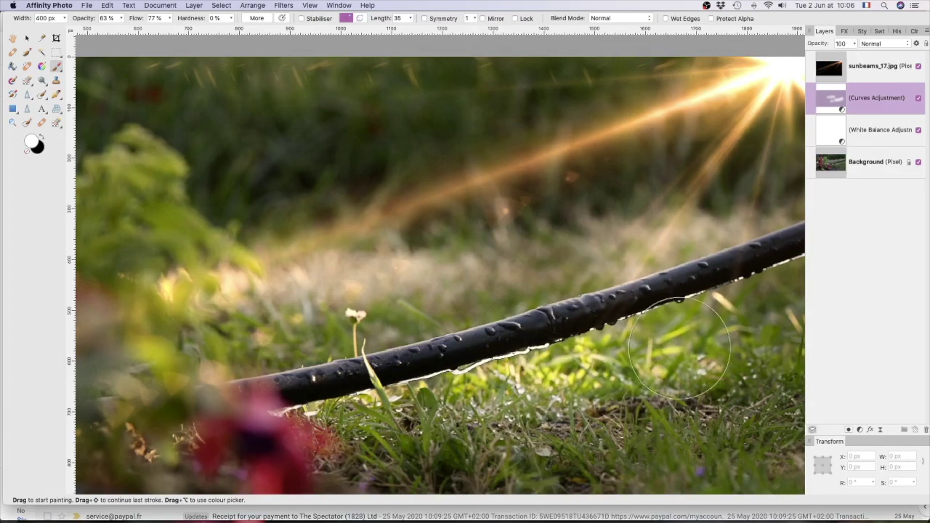
scroll(524, 441, left, 1)
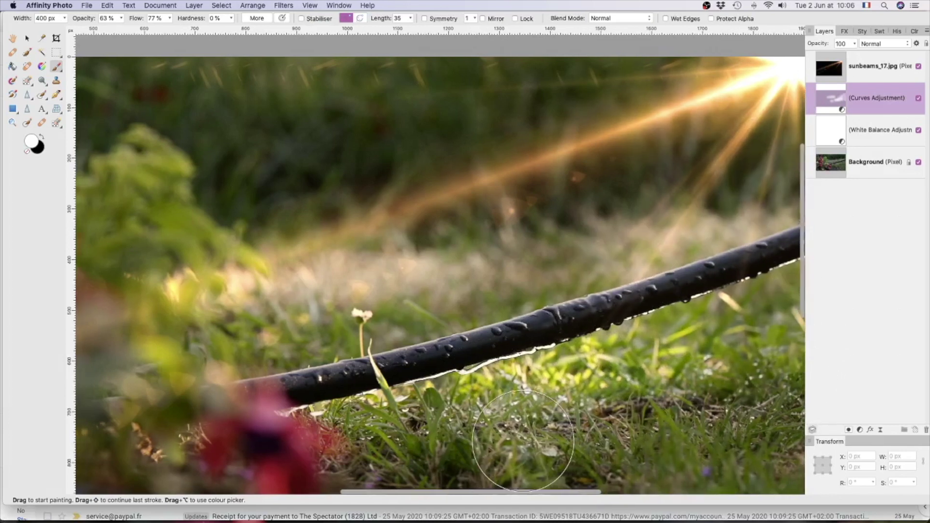
scroll(523, 441, down, 3)
scroll(523, 440, left, 1)
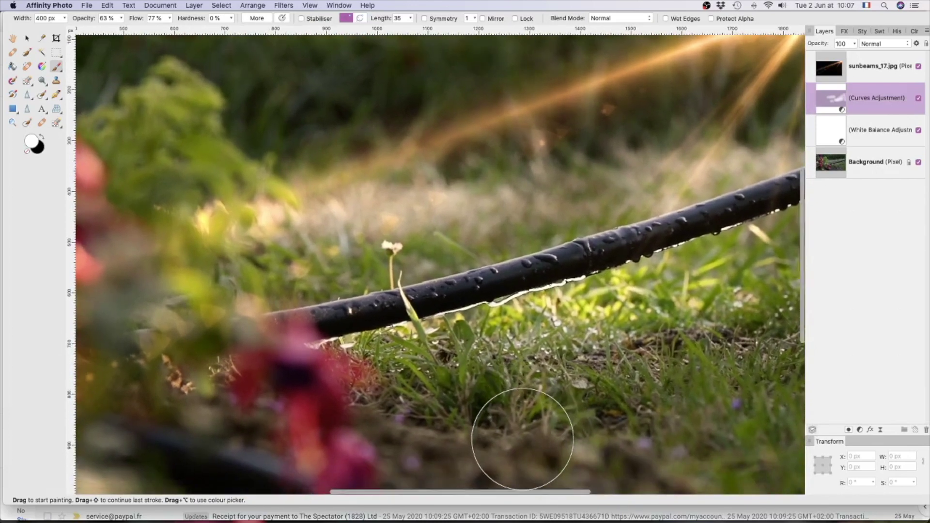
scroll(522, 439, down, 3)
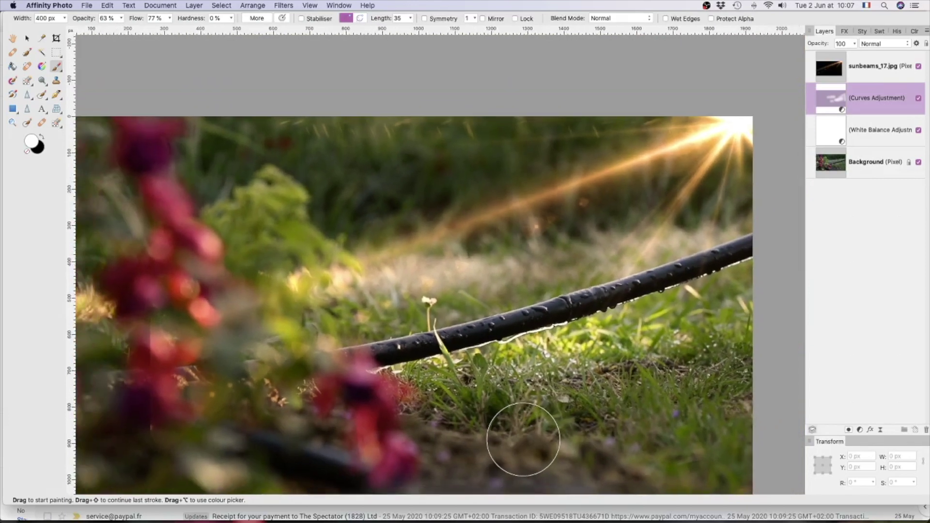
scroll(524, 439, down, 3)
scroll(523, 440, left, 2)
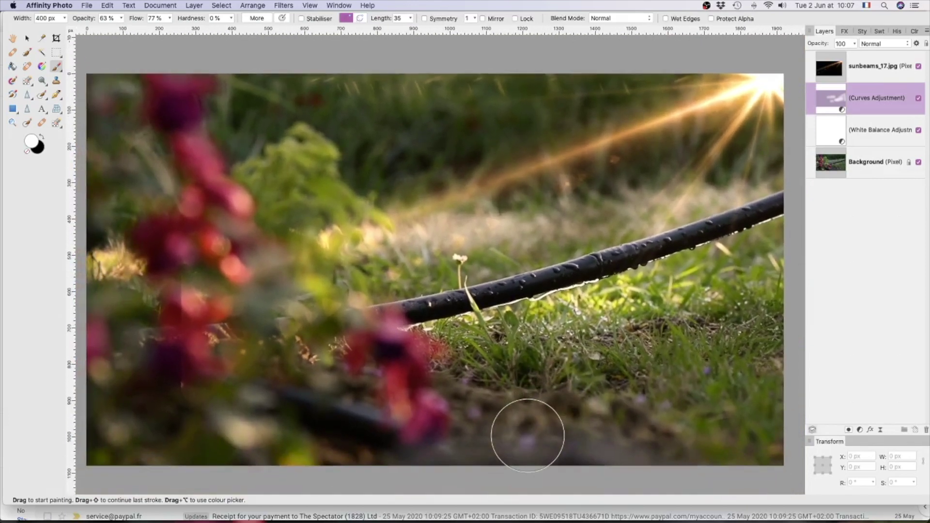
click(855, 301)
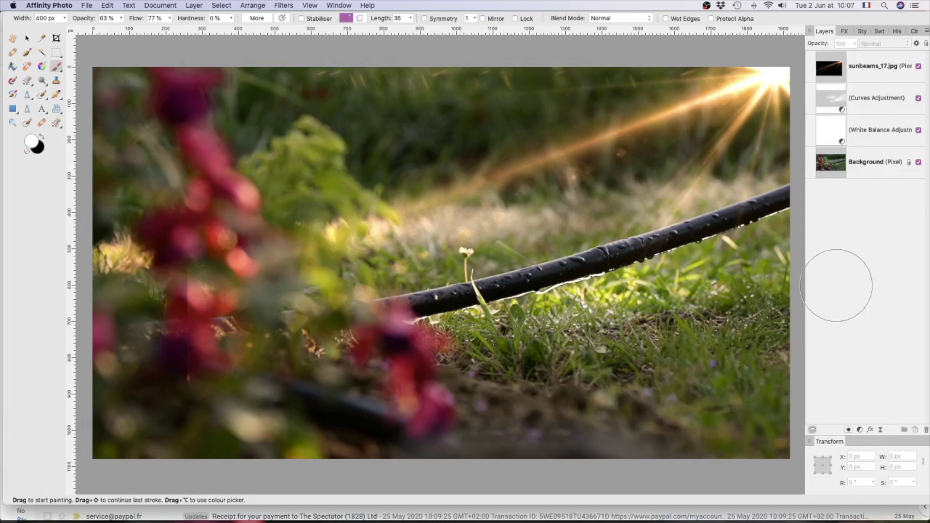
Show the Assets panel and switch it to the Default category.
click(310, 5)
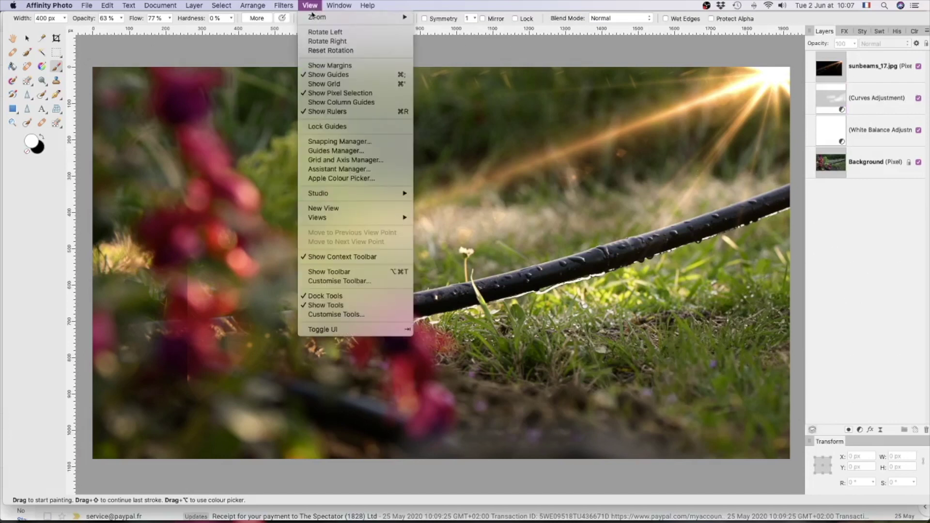
mouse_move(326, 194)
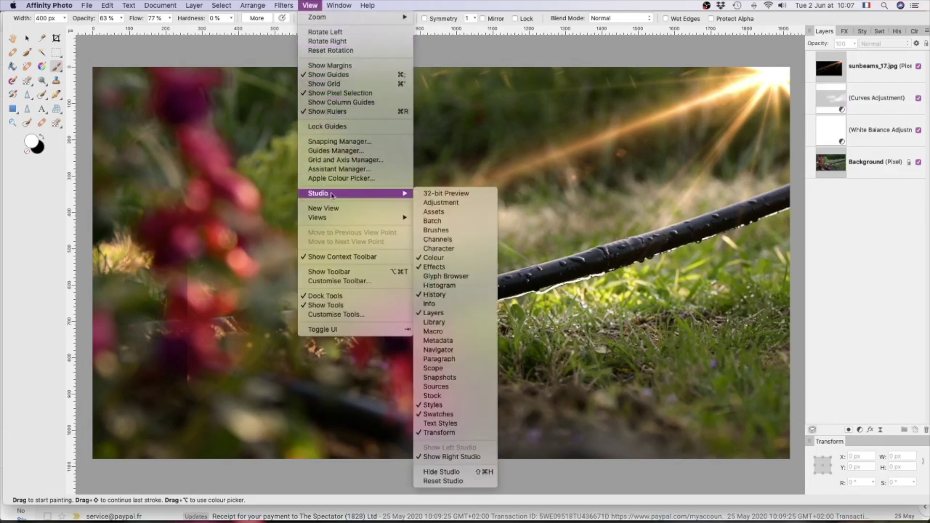
click(437, 214)
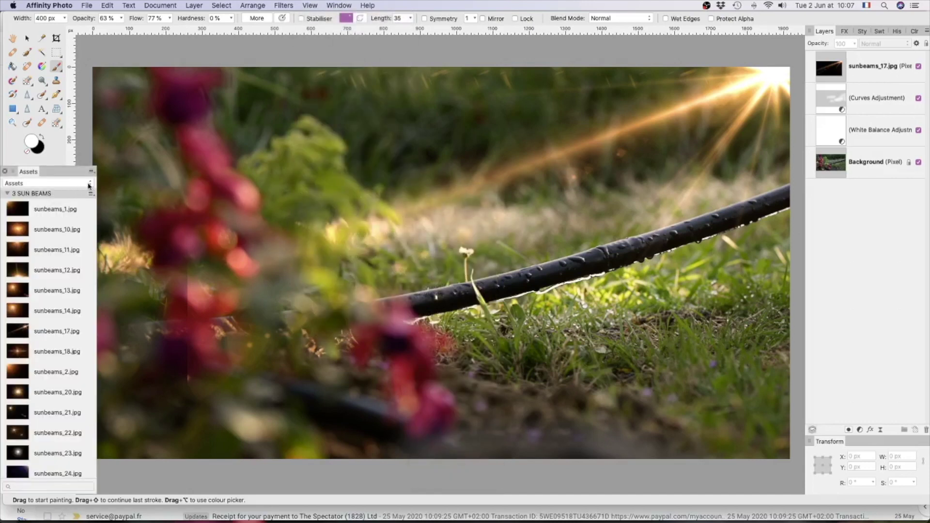
click(6, 194)
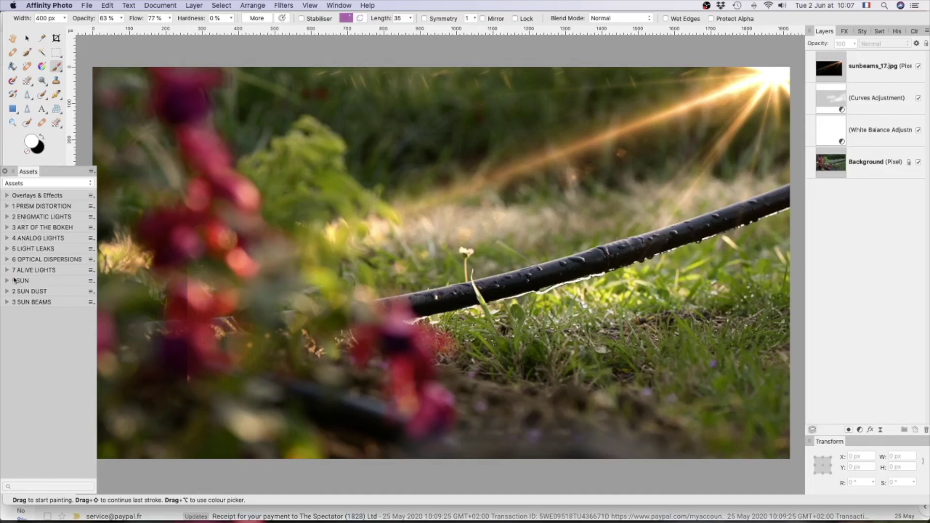
click(90, 184)
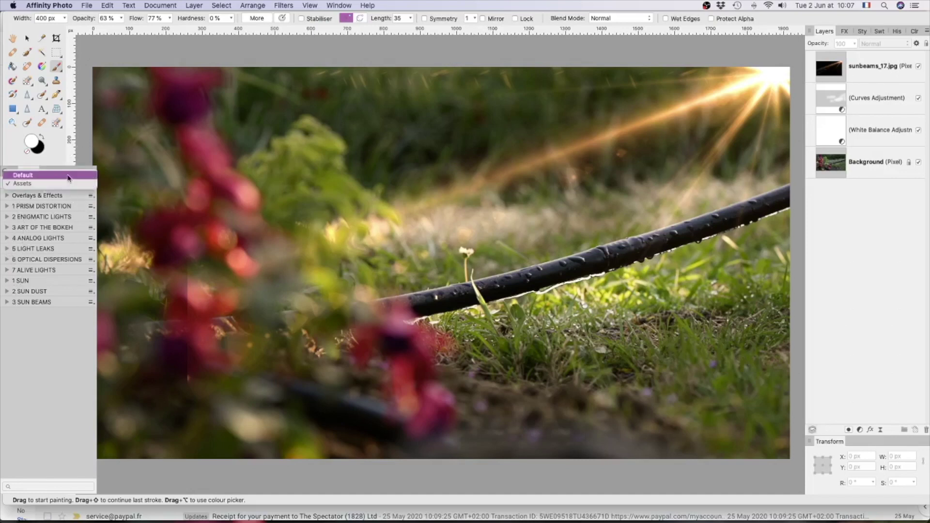
click(68, 175)
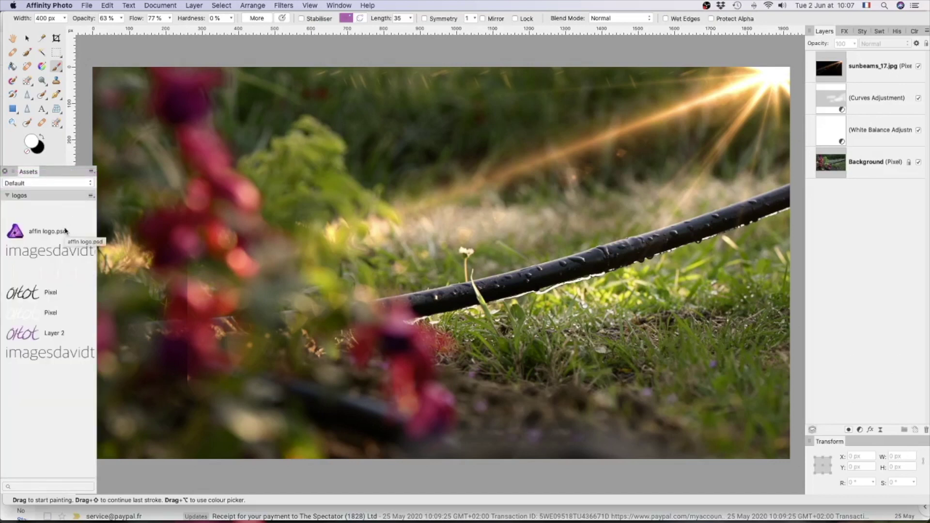
Place the affin logo and the white name moniker, shrinking the moniker to 71.1 pt.
drag(66, 231, 257, 239)
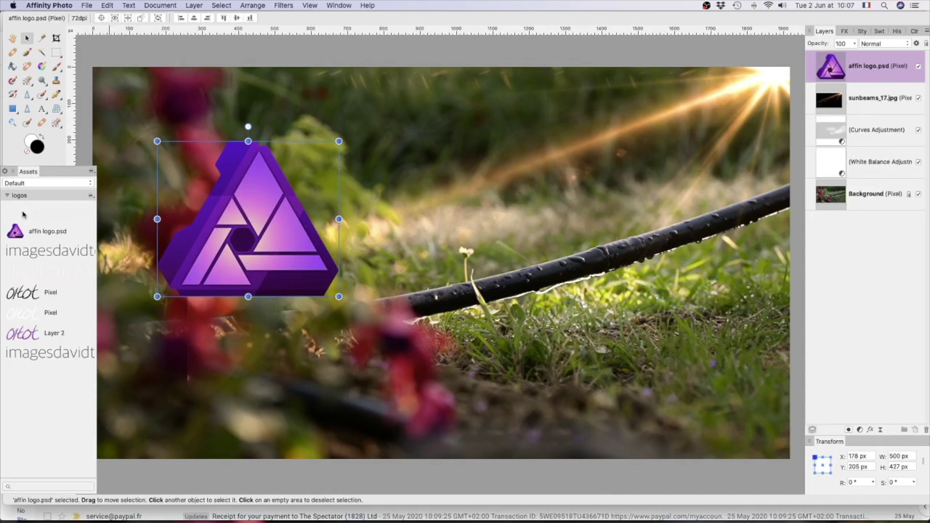
drag(24, 212, 275, 371)
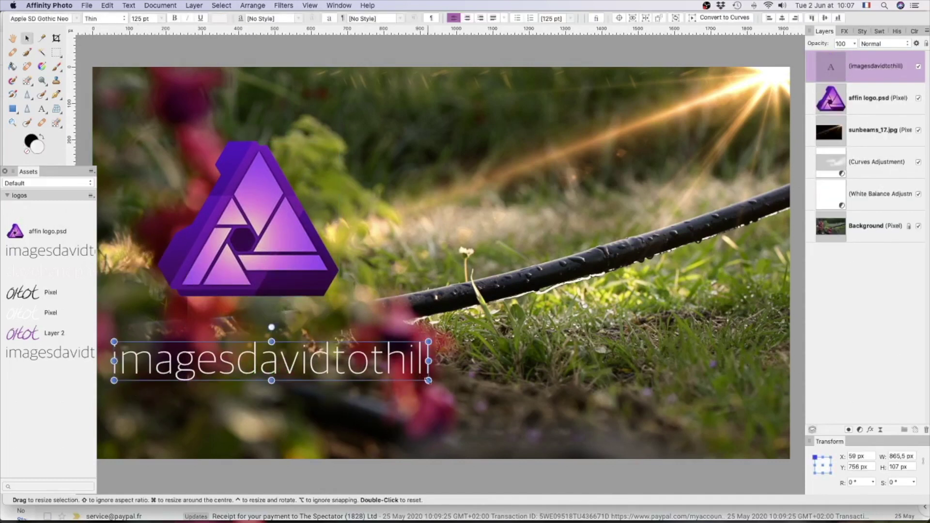
drag(428, 380, 311, 382)
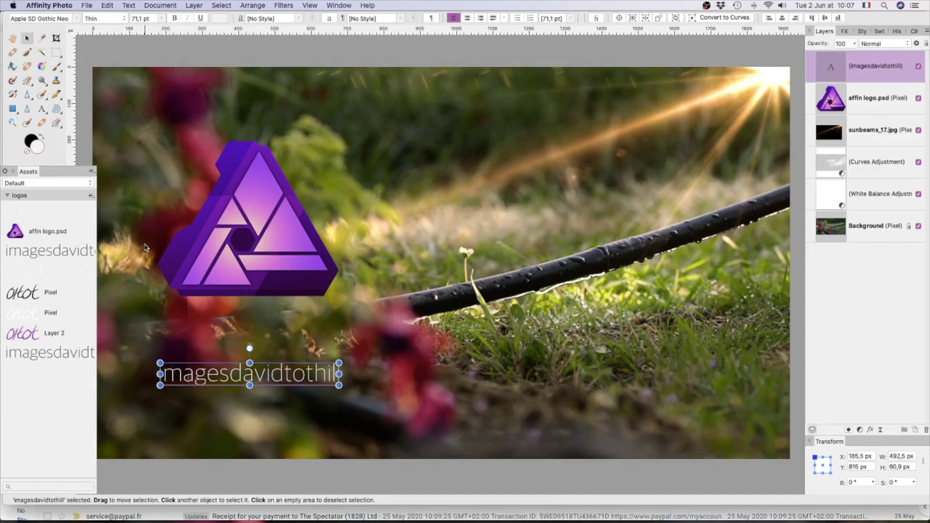
Scale the logo to 396 px wide and move it down just above the moniker.
scroll(145, 248, up, 3)
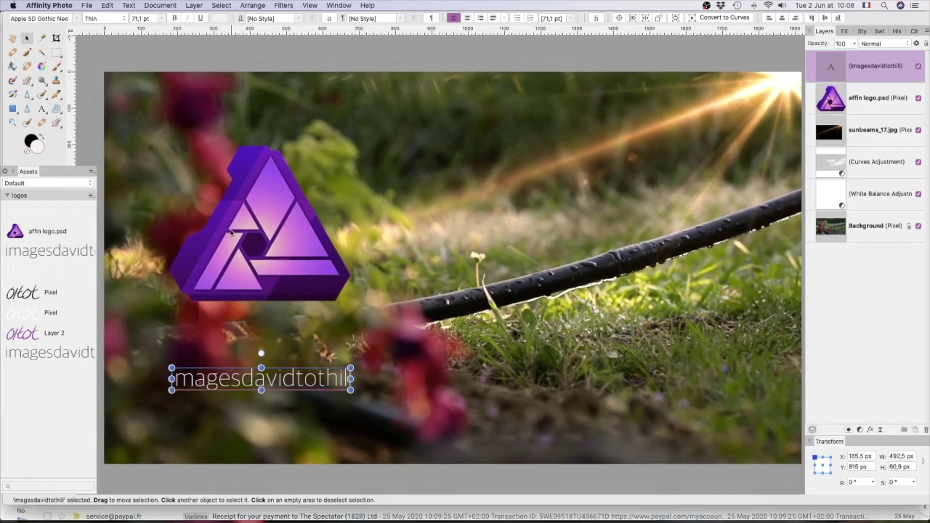
click(878, 102)
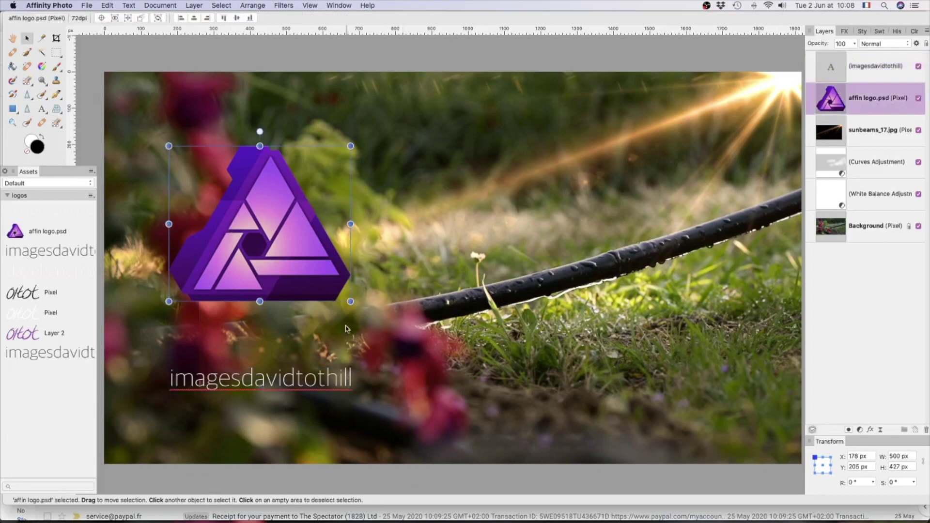
drag(350, 300, 322, 293)
drag(289, 259, 288, 314)
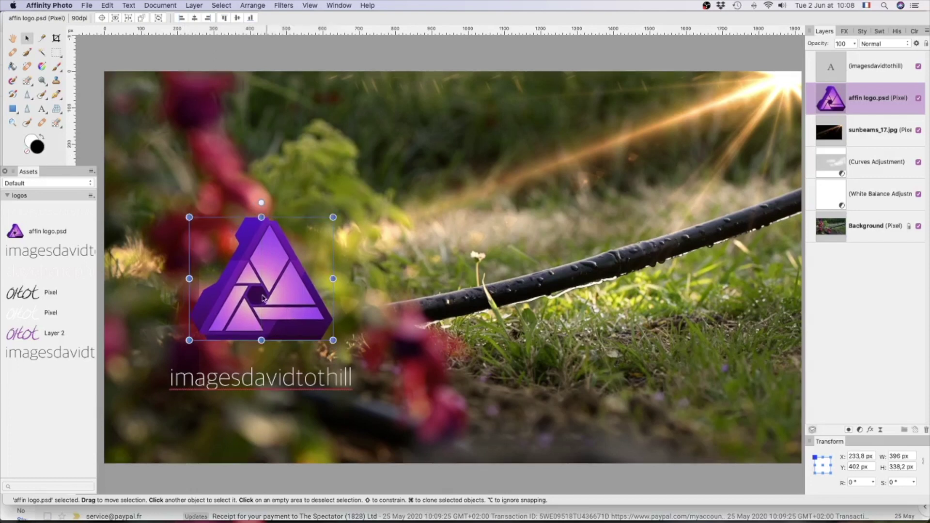
click(5, 172)
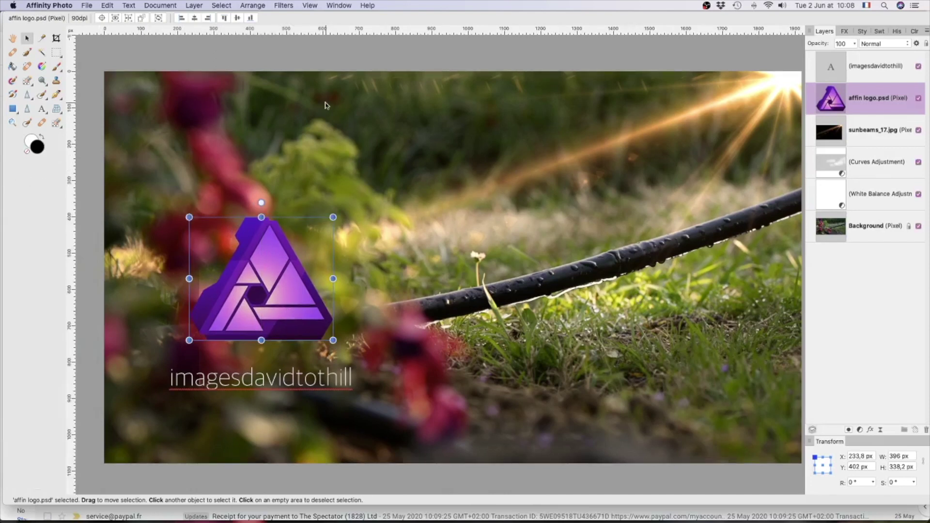
Pick the Artistic Text Tool and set the text colour to pure white.
scroll(327, 104, up, 1)
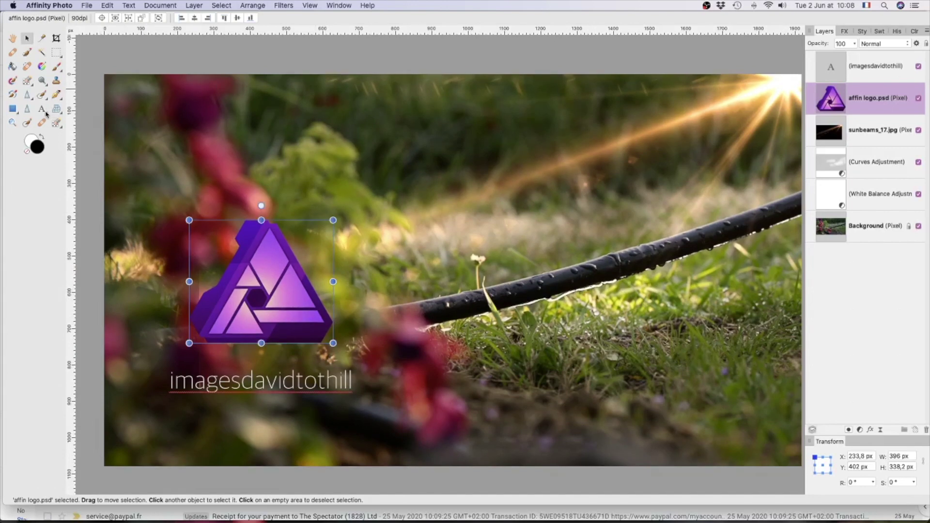
drag(46, 114, 82, 110)
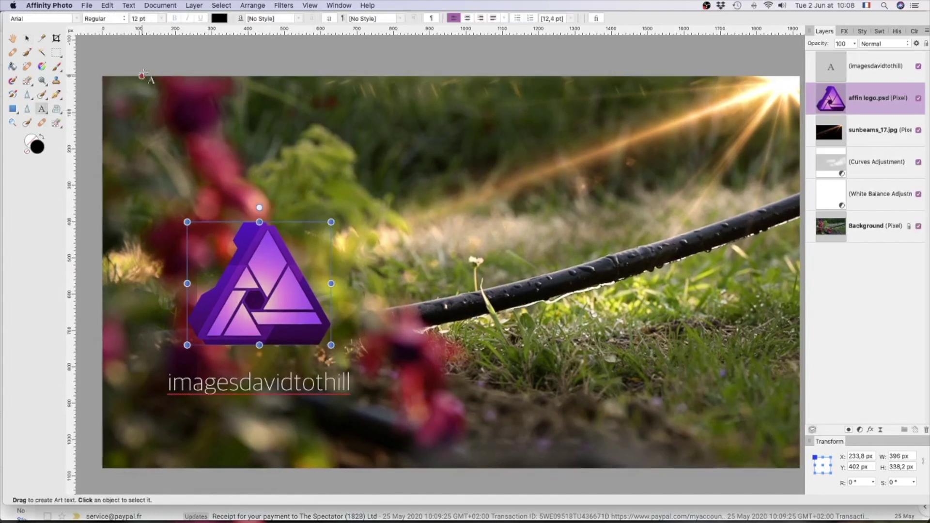
click(225, 19)
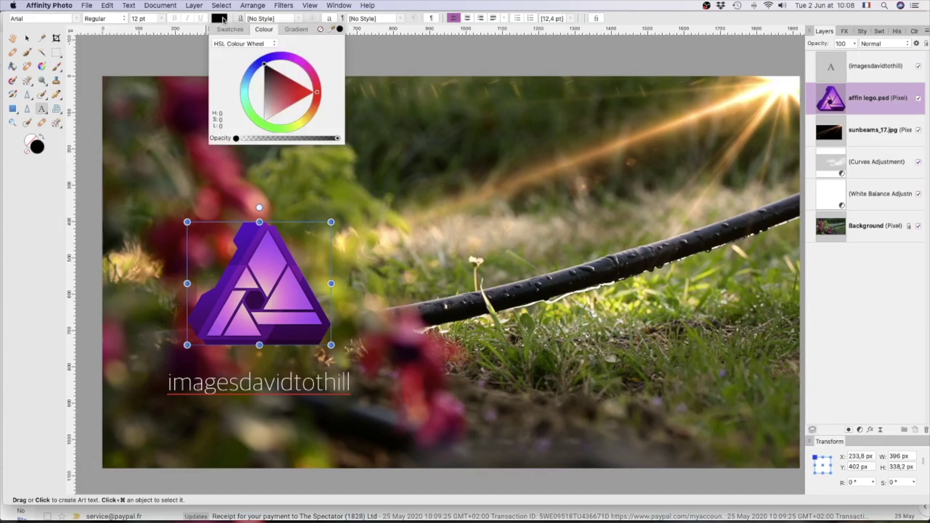
click(266, 119)
drag(266, 118, 269, 129)
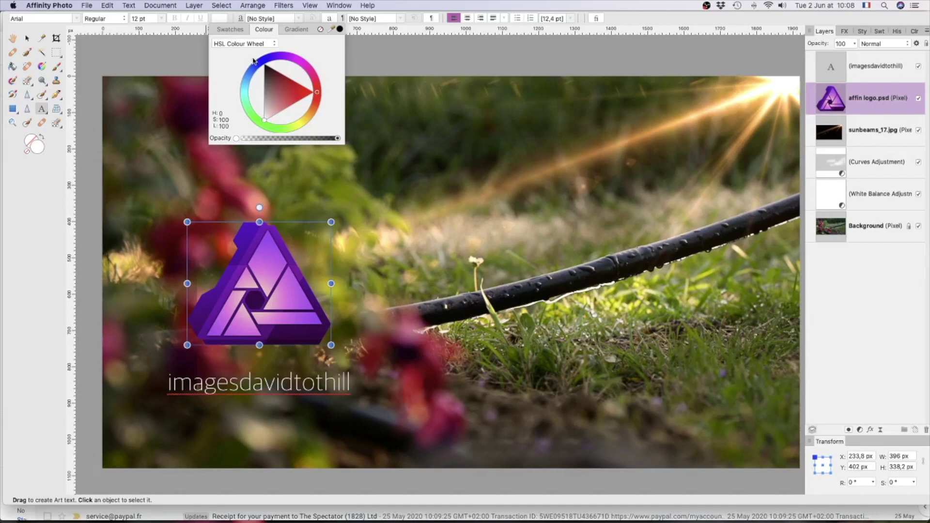
Choose Helvetica Neue with centre alignment and draw a new art text frame above the logo.
click(77, 18)
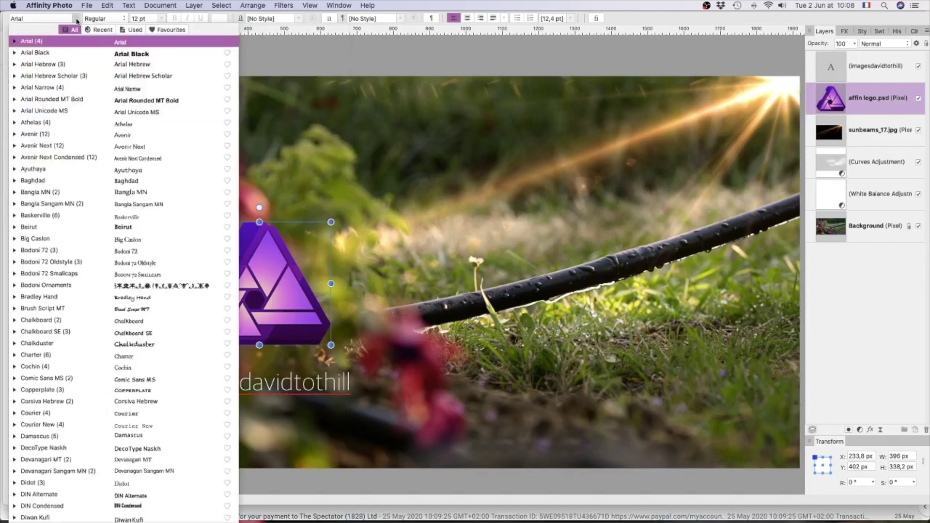
scroll(57, 335, down, 10)
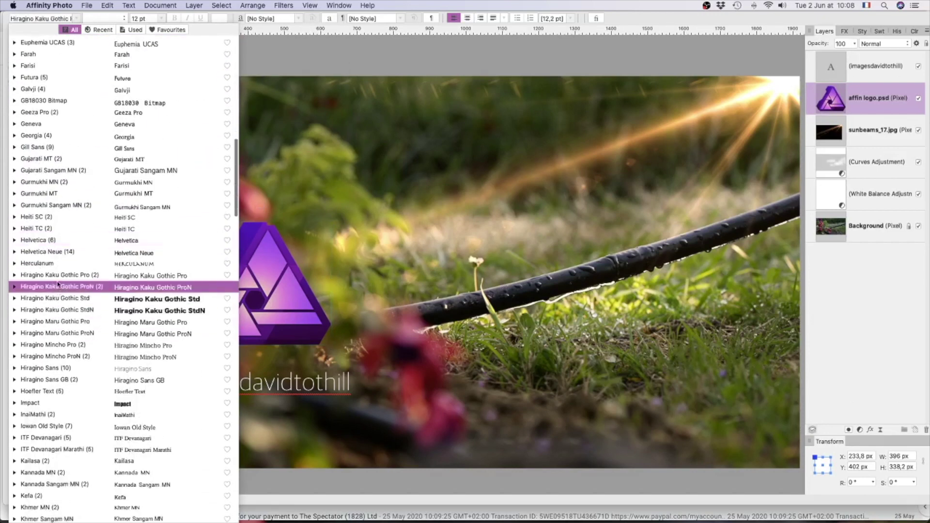
click(59, 253)
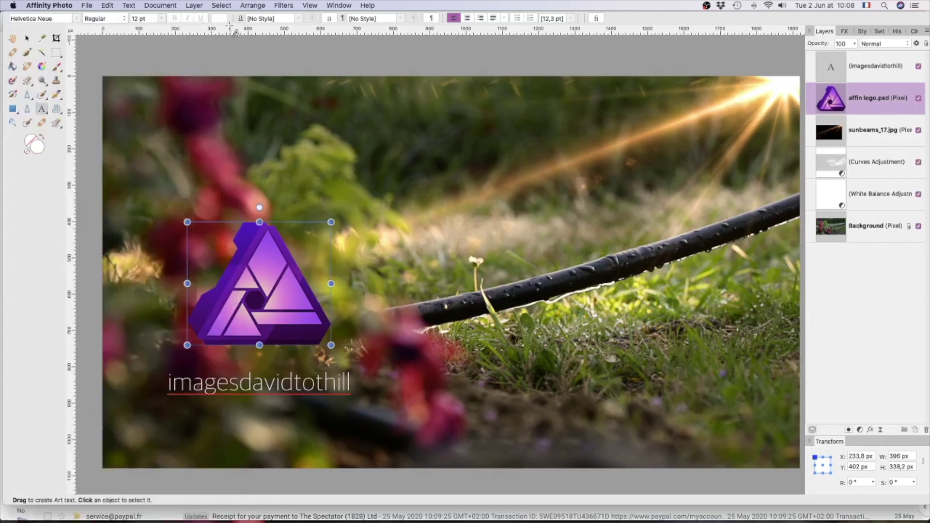
click(468, 20)
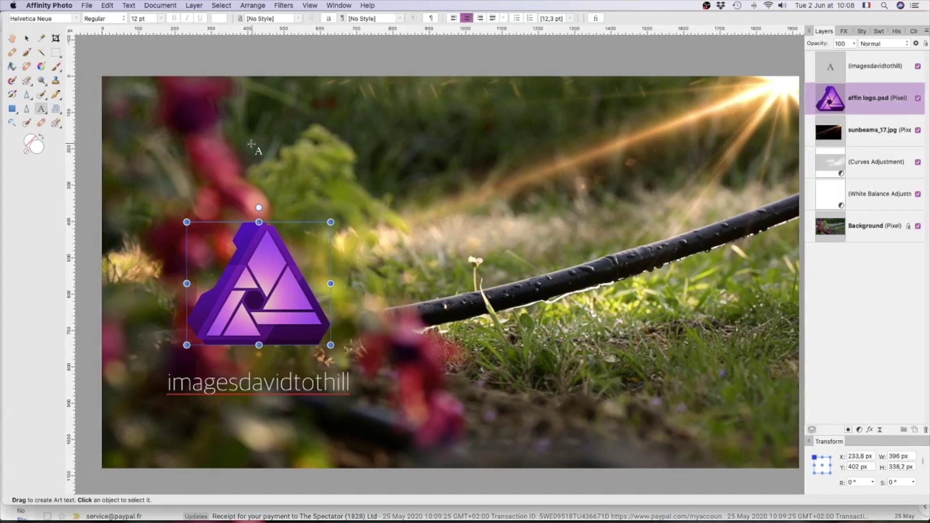
drag(255, 145, 259, 167)
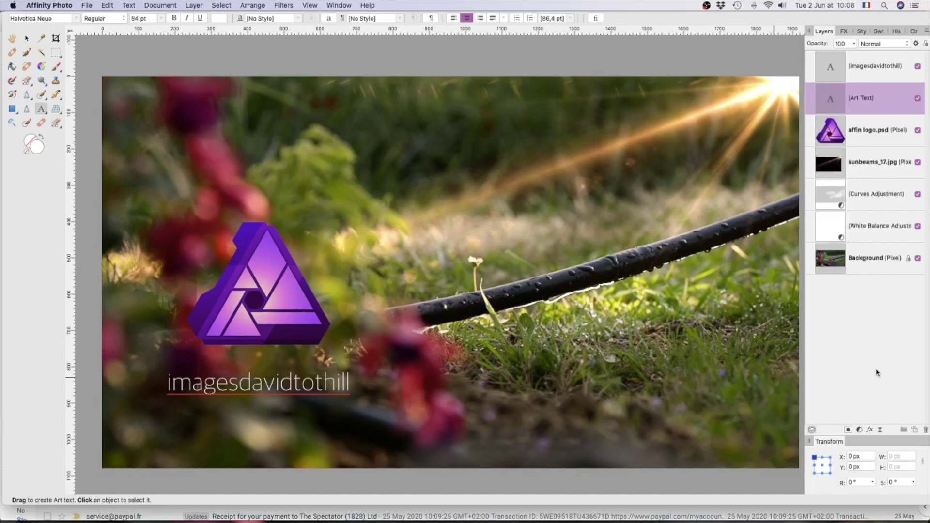
Paste the title as '525 Mystical Lights' / 'Overlay Collection' on two lines and move it up above the logo.
text(525 Mystical Lights - Overlay Collection)
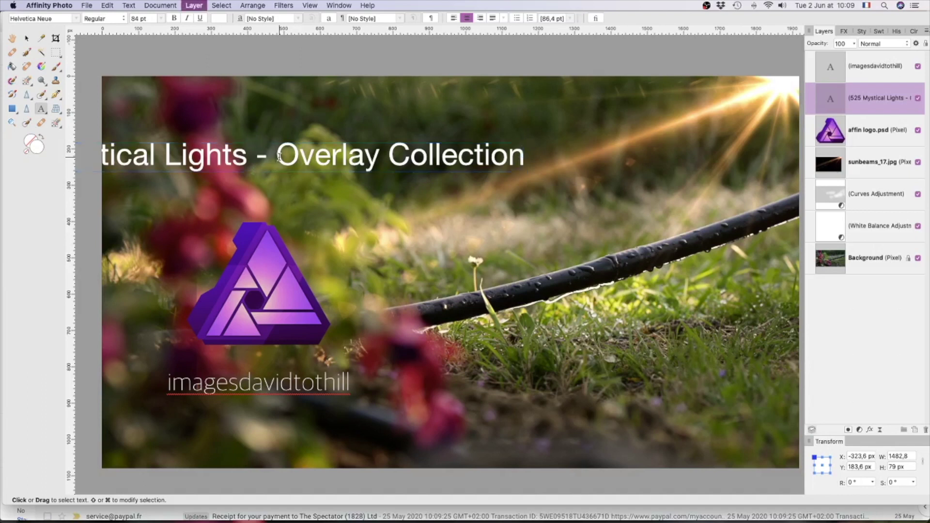
key(BackSpace)
key(BackSpace)
key(BackSpace)
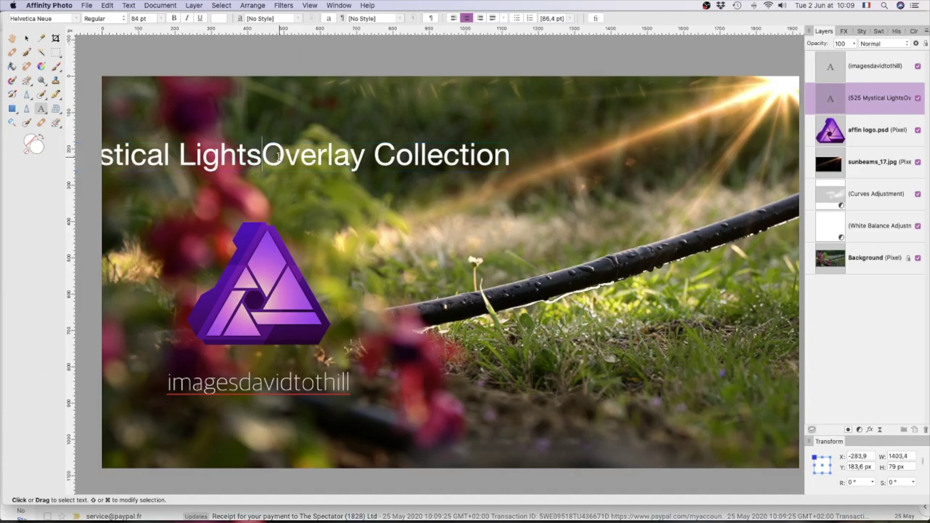
key(Return)
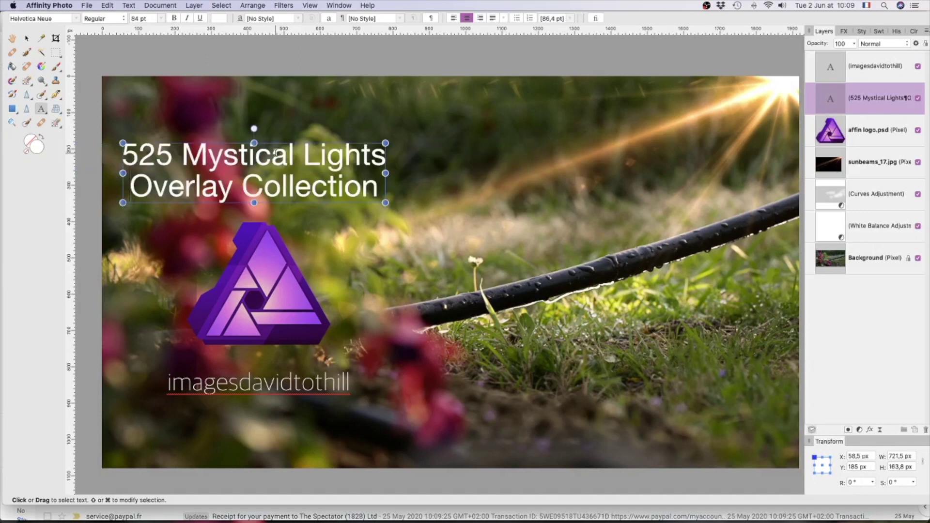
key(Escape)
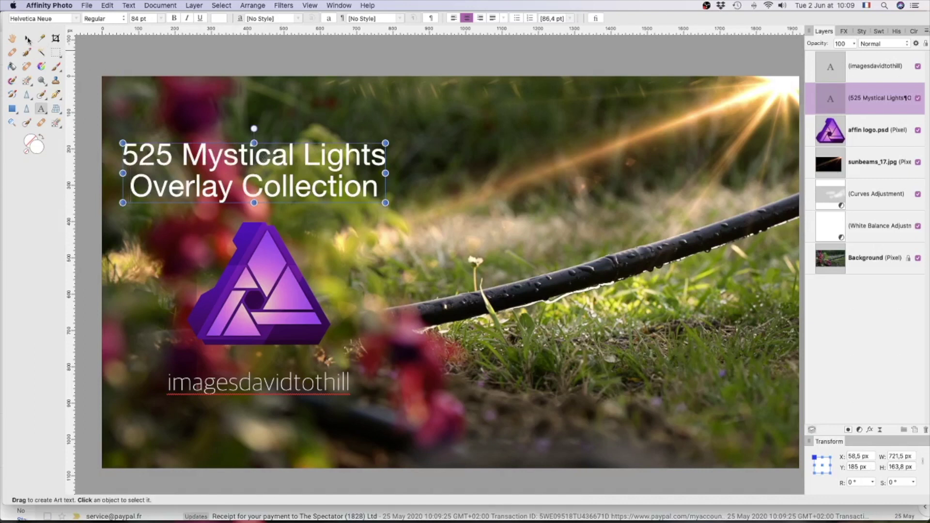
drag(244, 175, 248, 152)
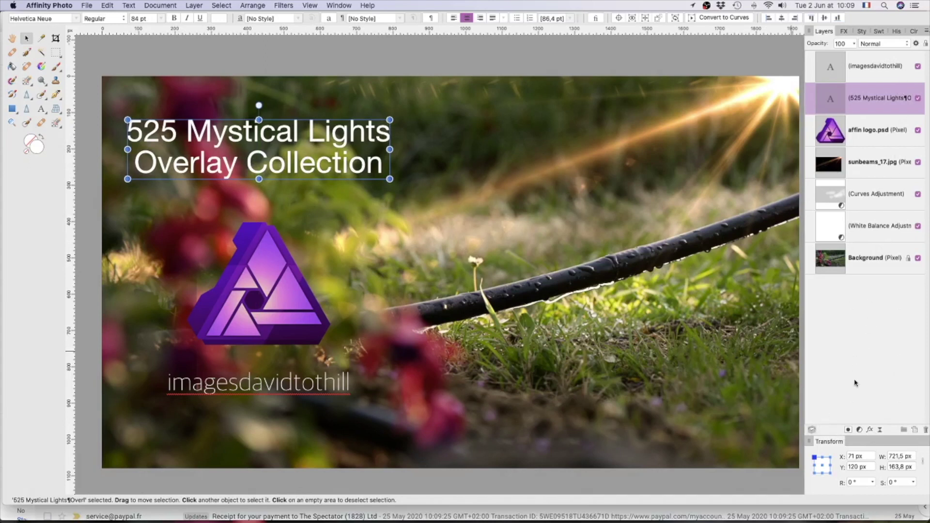
Give the title a 2 px outline and a 3D layer effect.
click(870, 430)
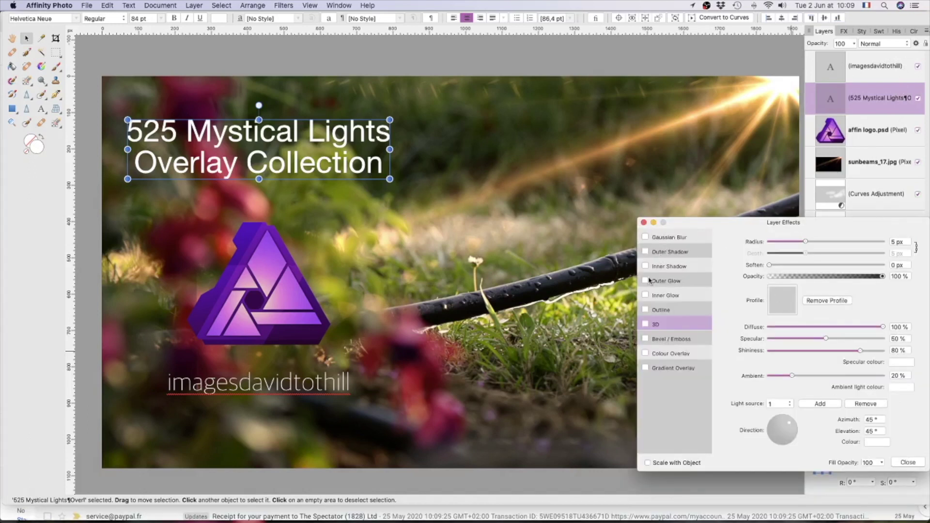
click(646, 310)
click(672, 313)
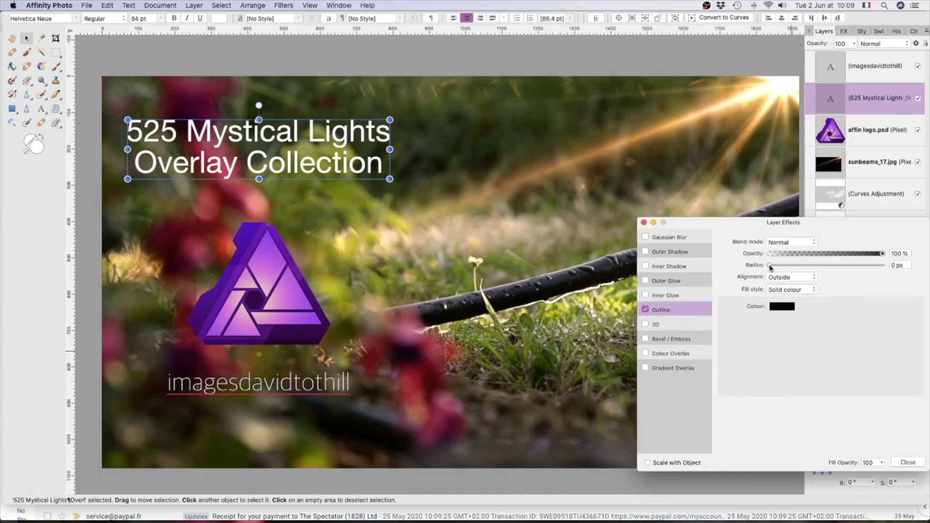
drag(770, 267, 797, 267)
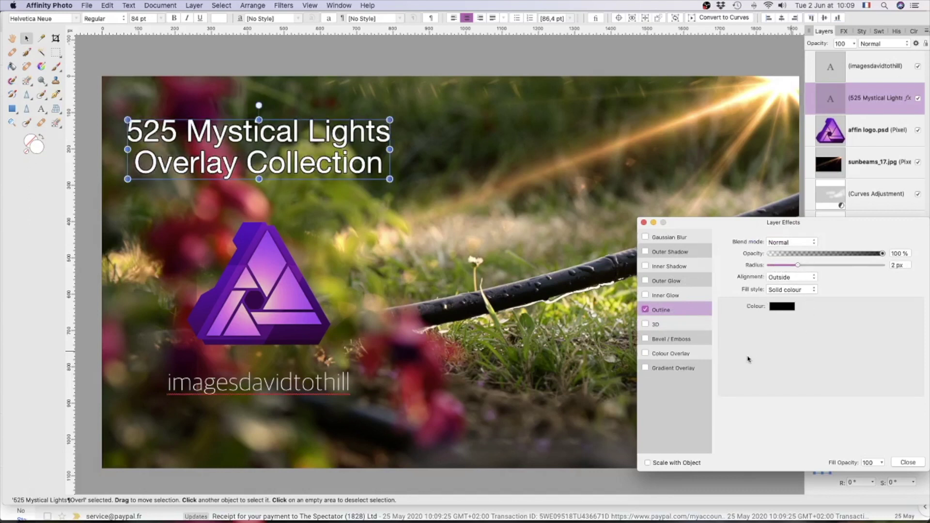
click(645, 324)
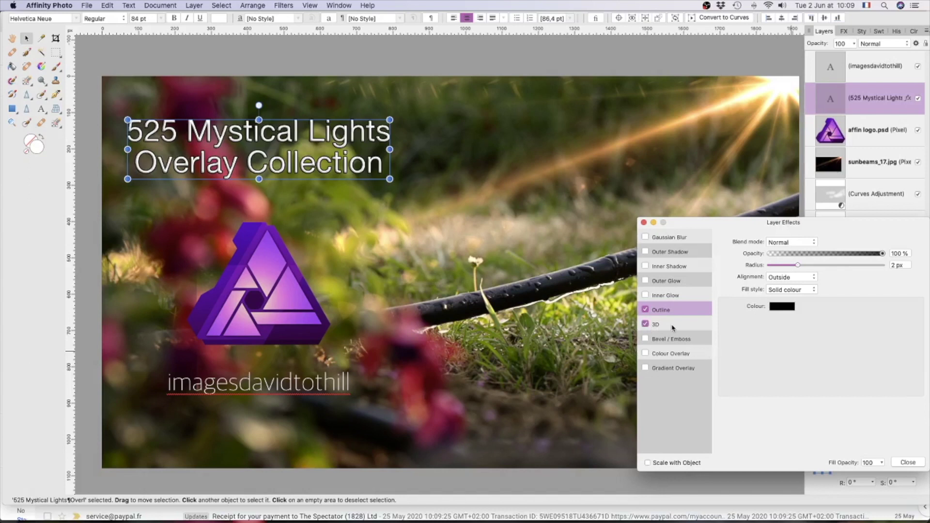
click(644, 223)
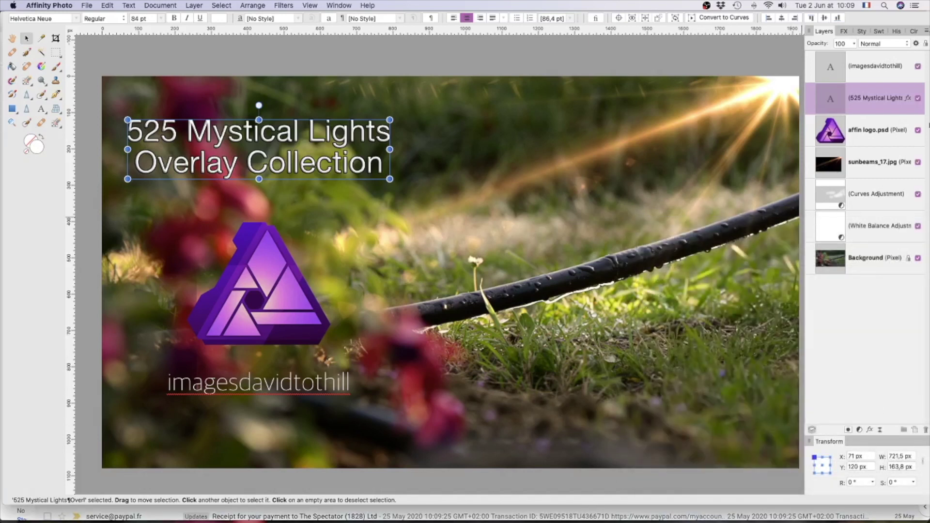
Add a 3D layer effect to the affin logo layer.
click(890, 140)
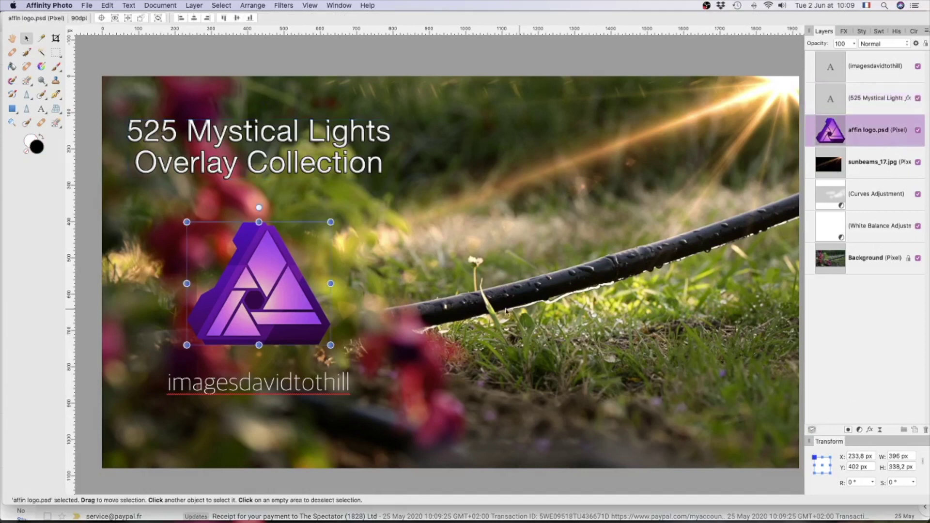
click(870, 430)
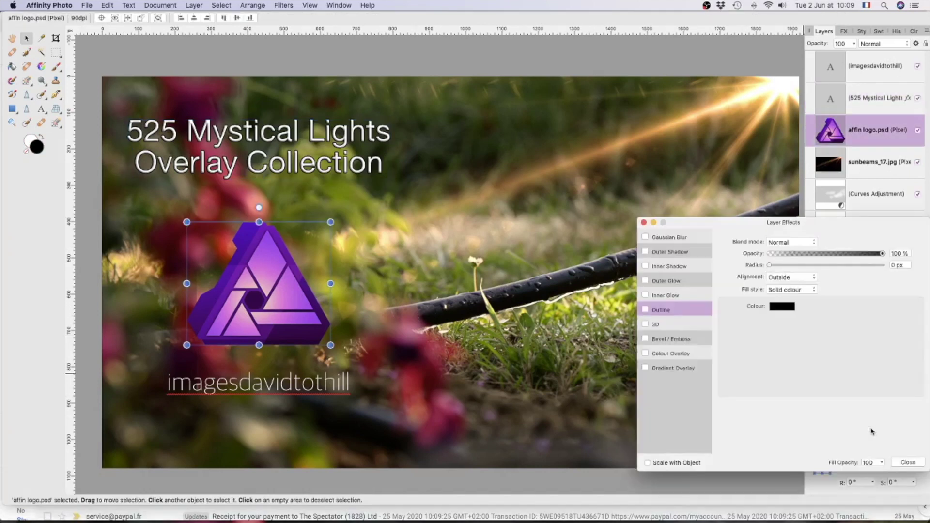
click(646, 324)
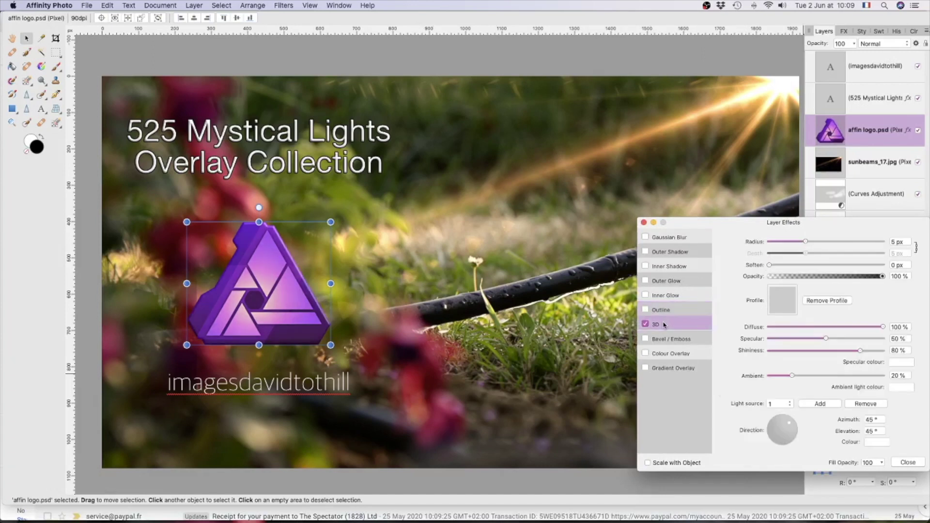
click(643, 223)
click(876, 378)
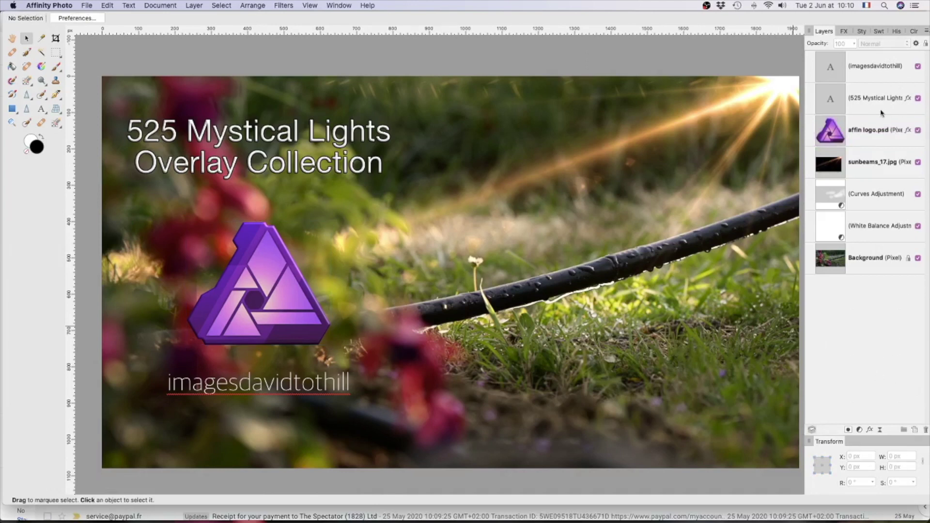
Group the name moniker, title and logo layers, and nudge the group slightly right.
click(876, 69)
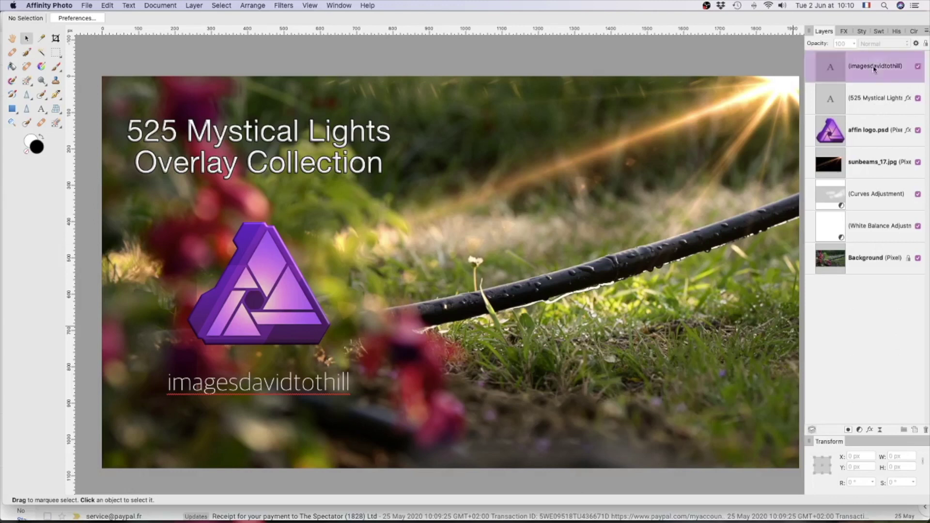
shift+click(868, 107)
shift+click(870, 126)
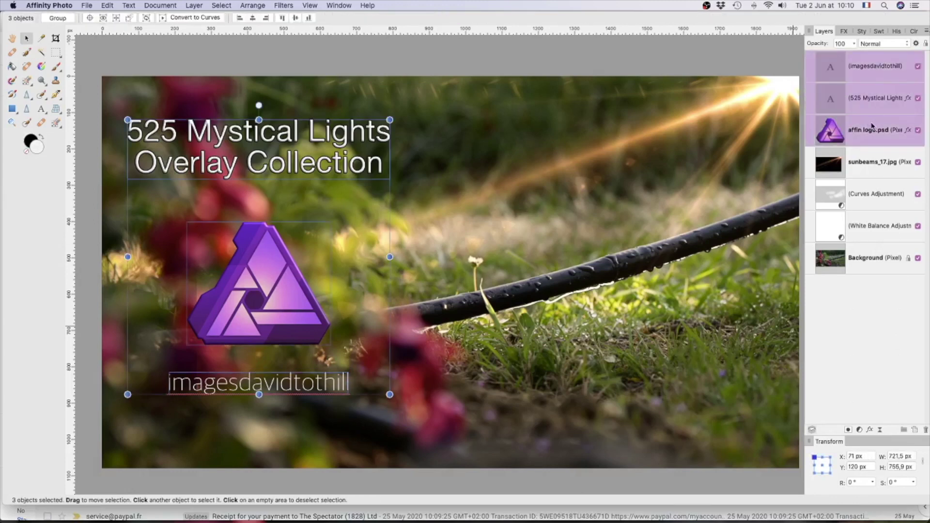
right_click(865, 122)
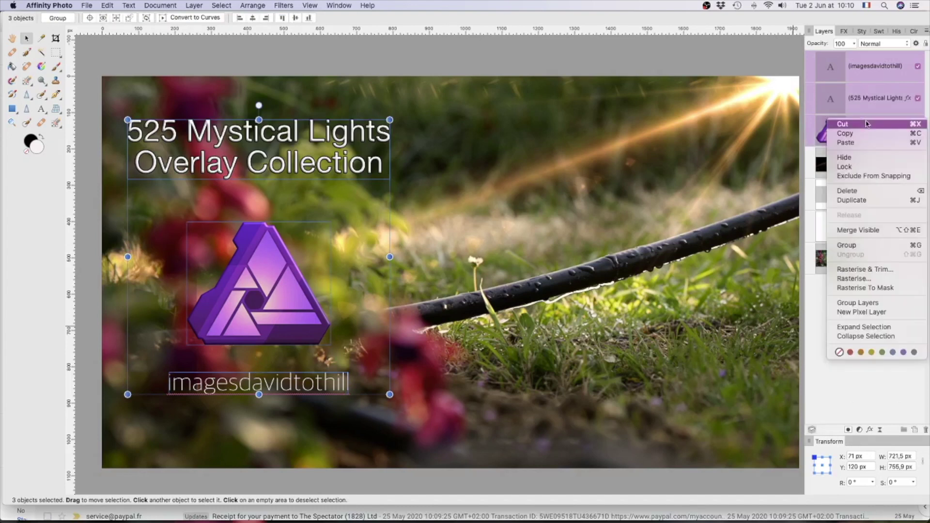
click(866, 246)
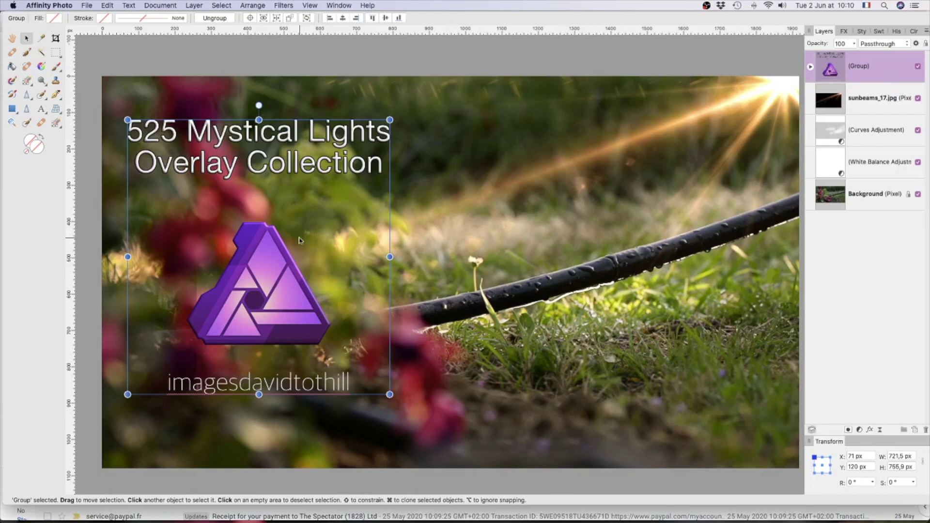
drag(300, 238, 329, 238)
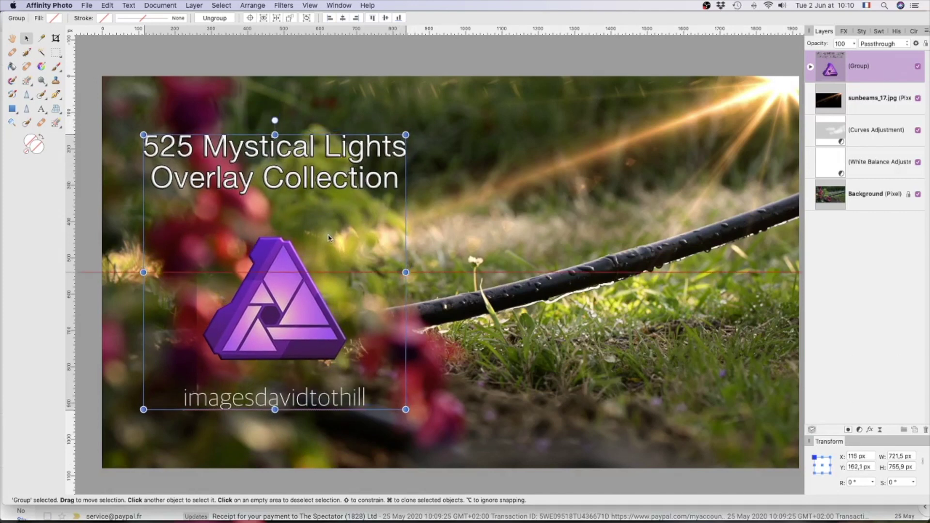
click(876, 286)
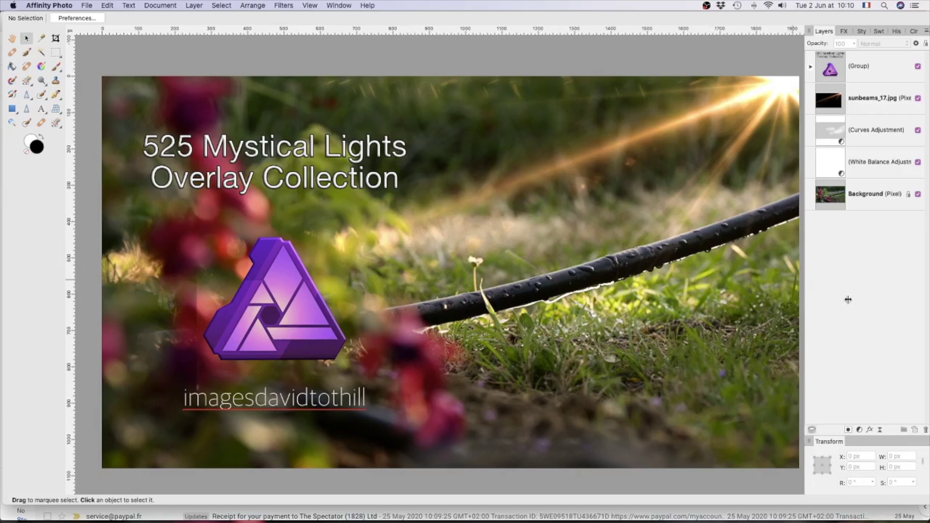
Flatten the document via Document > Flatten into one 1920×1080 pixel layer.
click(886, 72)
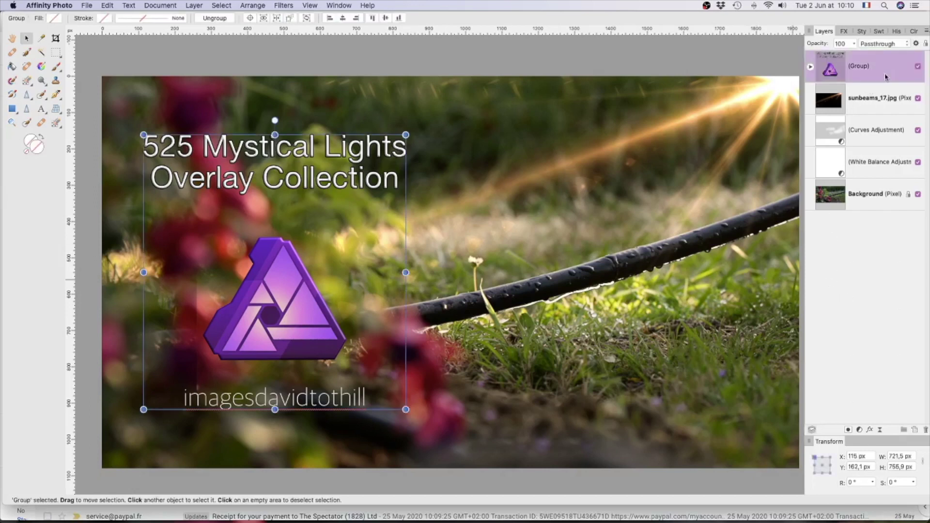
click(148, 7)
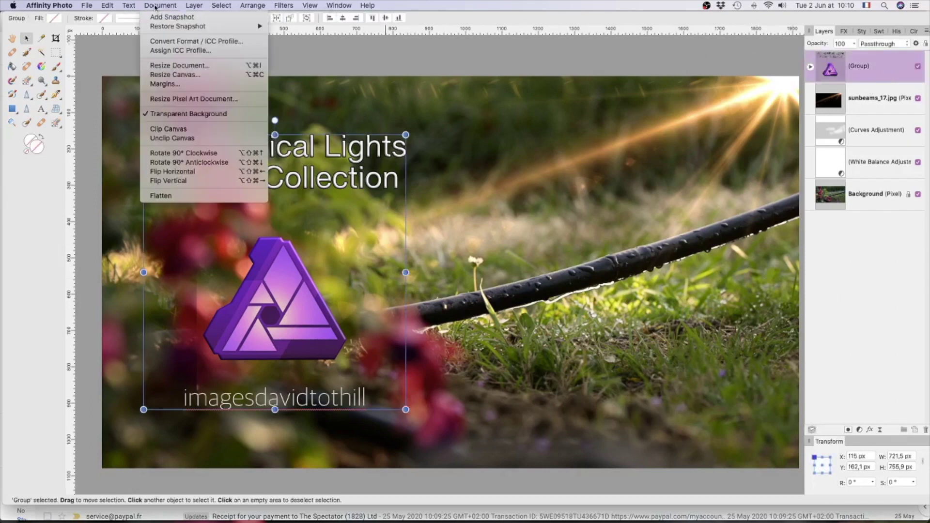
click(182, 198)
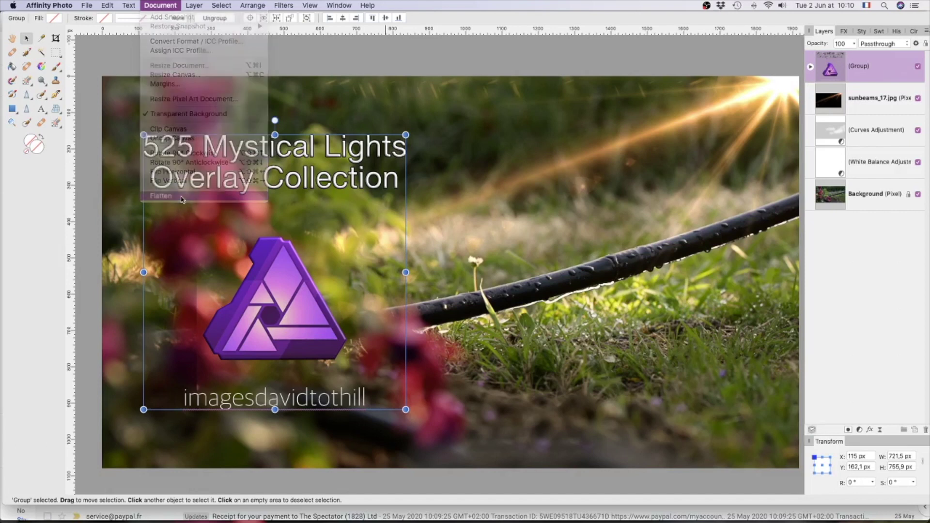
click(890, 340)
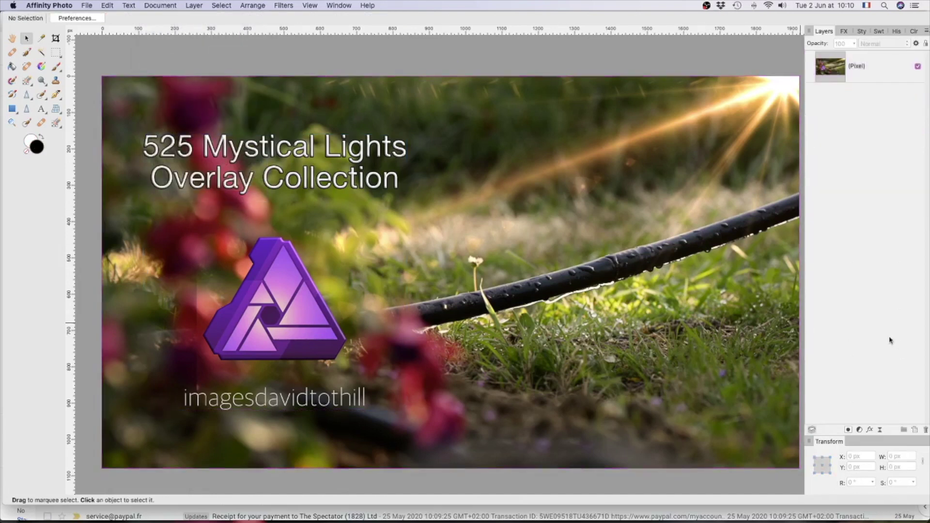